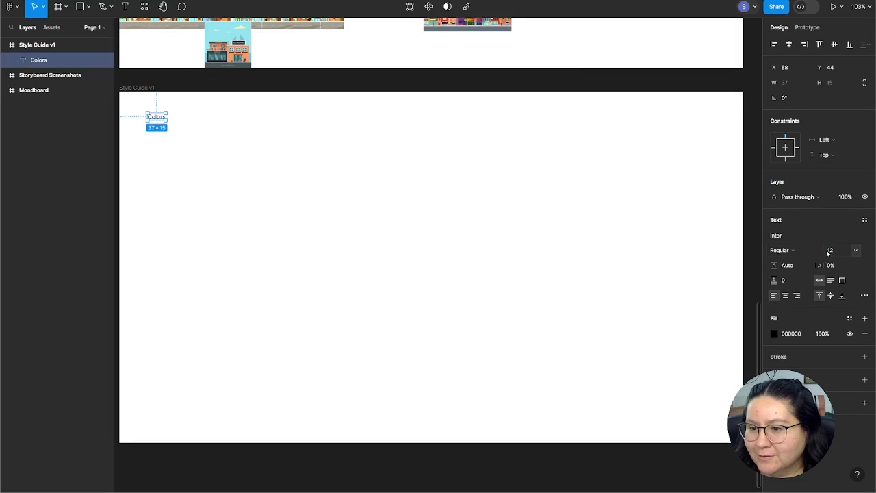
- Set the Colors text's font size to 32 and move it closer to the frame's upper-left corner
left_click(855, 252)
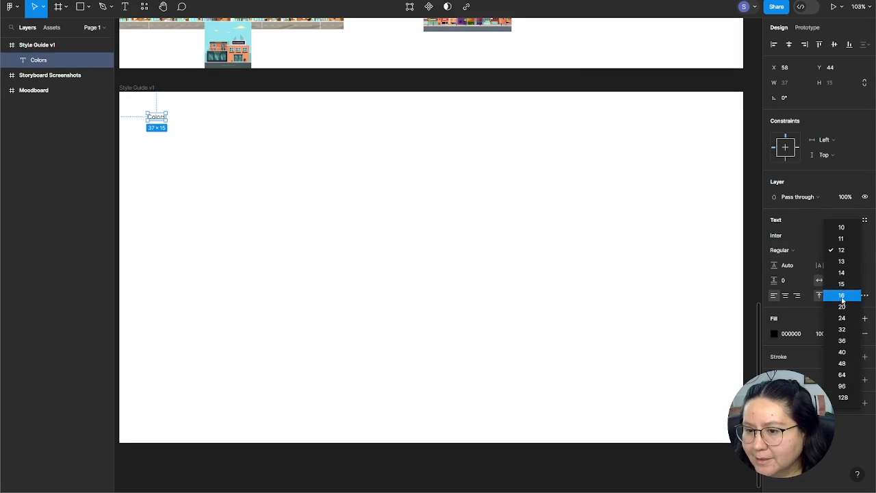
left_click(849, 329)
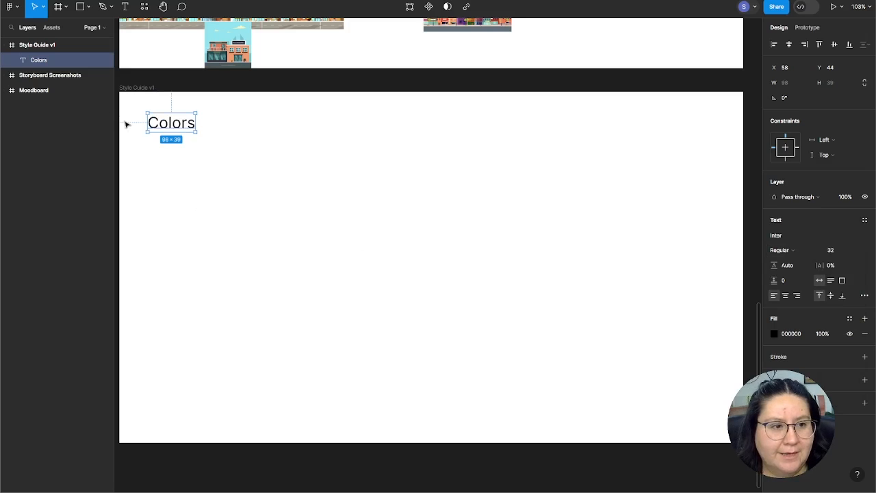
left_click_drag(178, 127, 163, 115)
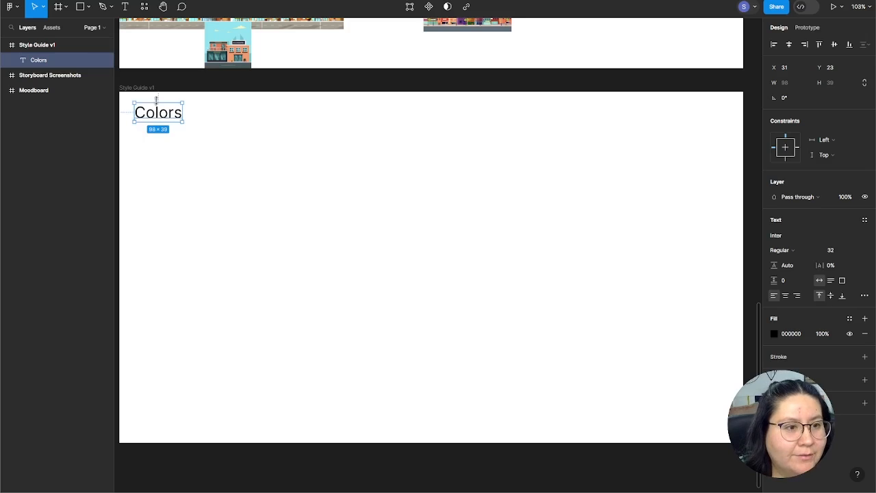
- Nudge the Colors heading to X 30, Y 30 so it sits 30 px from the frame's left and top edges
key("alt")
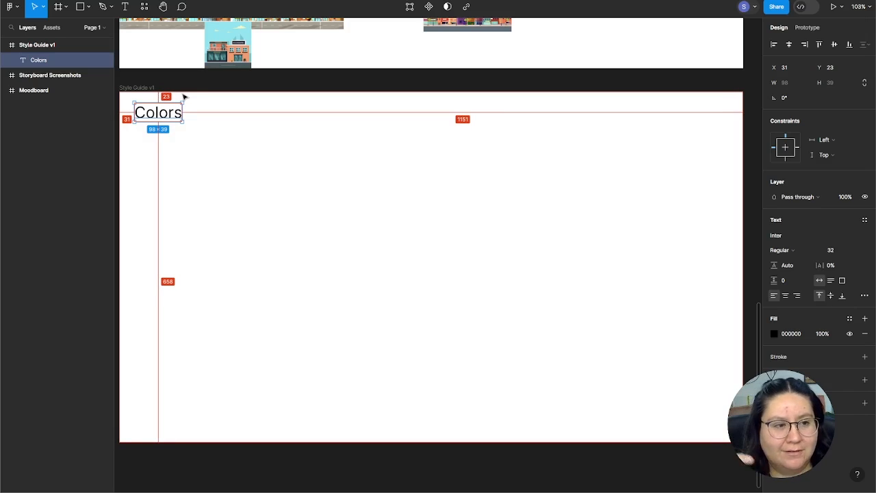
key("Down")
key("Down")
key("Down")
key("Down")
key("Down")
key("Down")
key("Down")
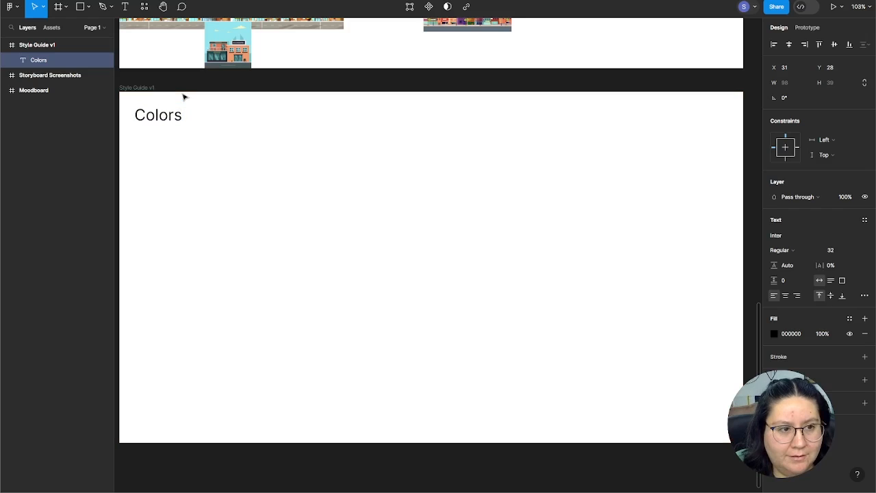
key("Left")
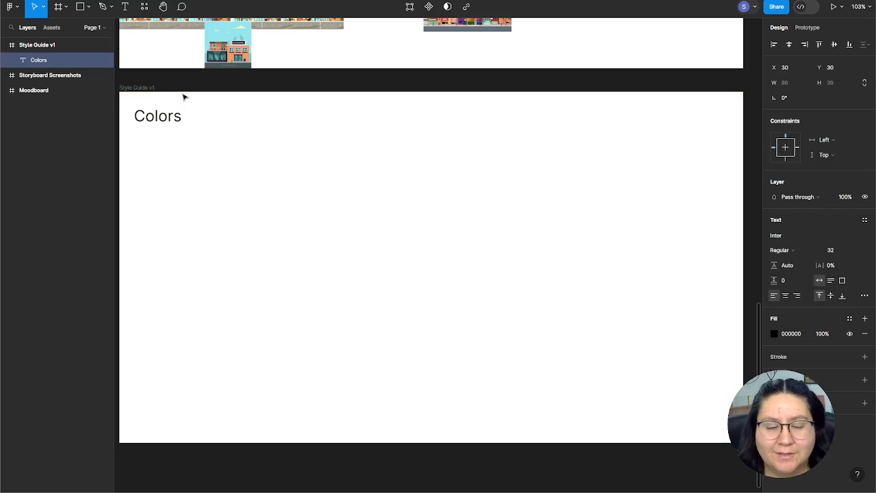
key("alt")
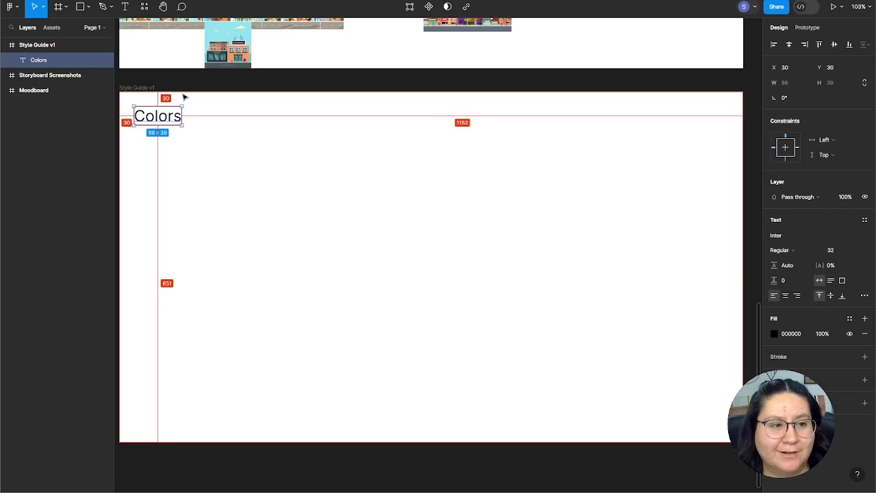
left_click(196, 140)
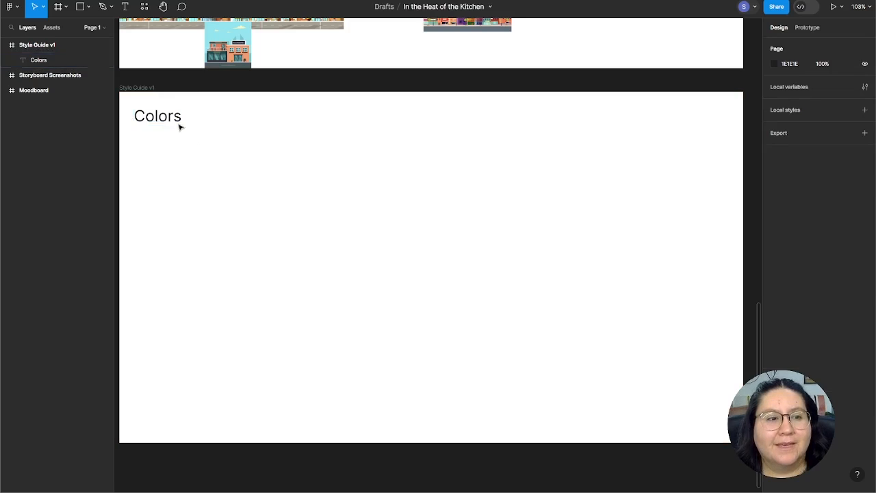
left_click(177, 122)
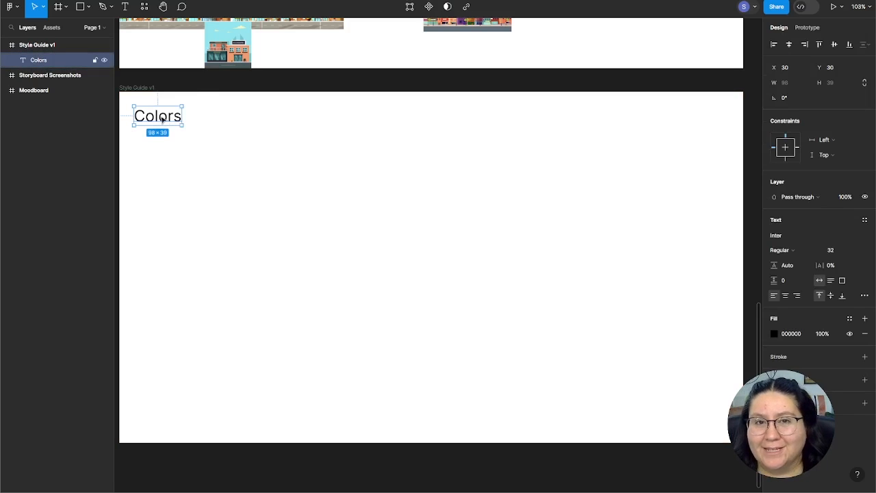
left_click(220, 167)
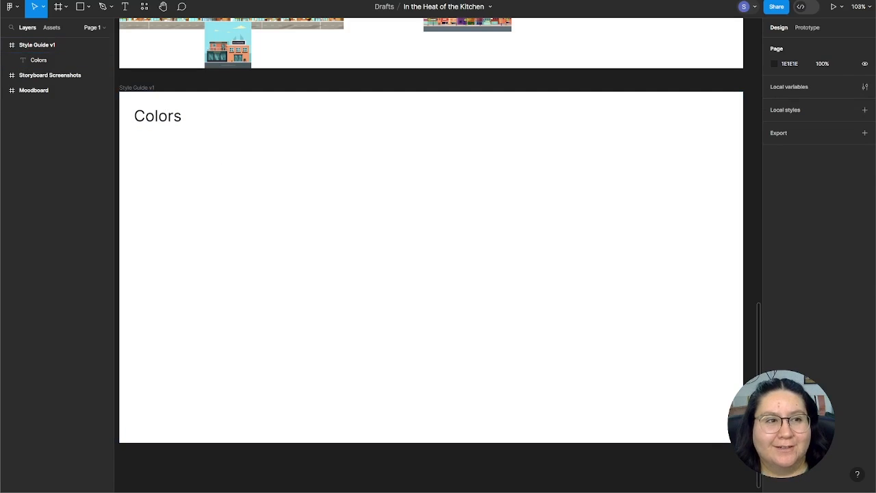
left_click(164, 1)
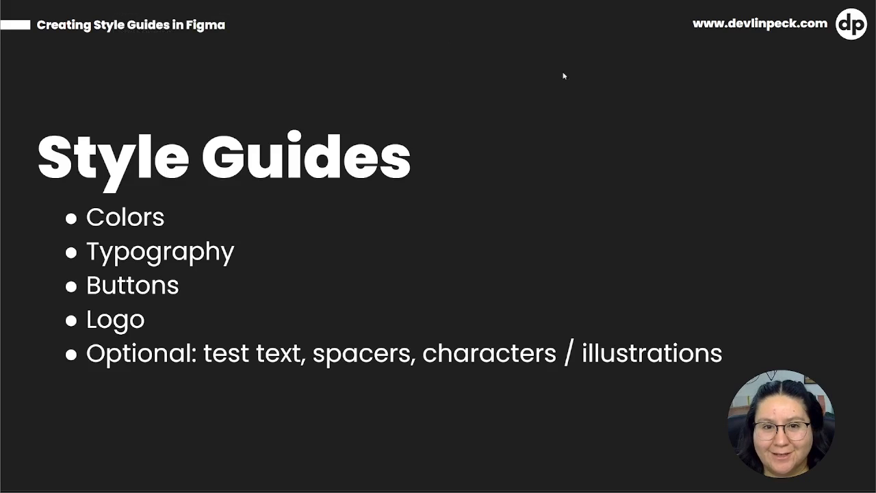
left_click(629, 92)
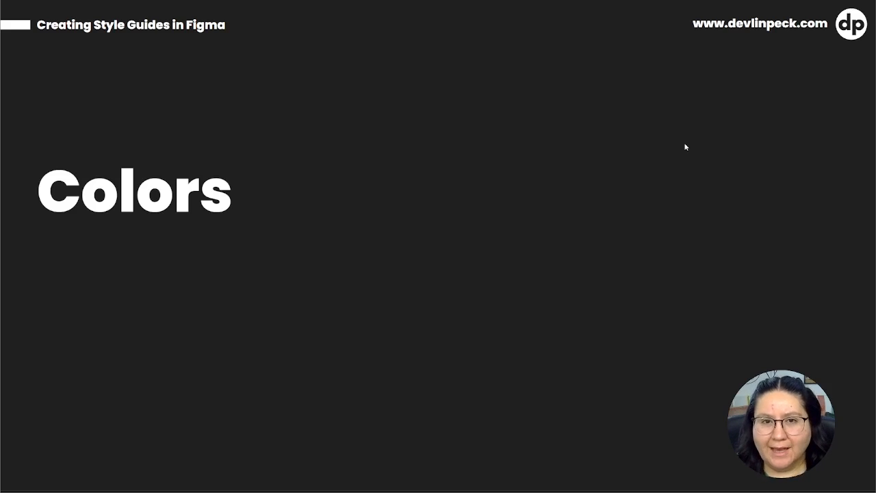
key("Right")
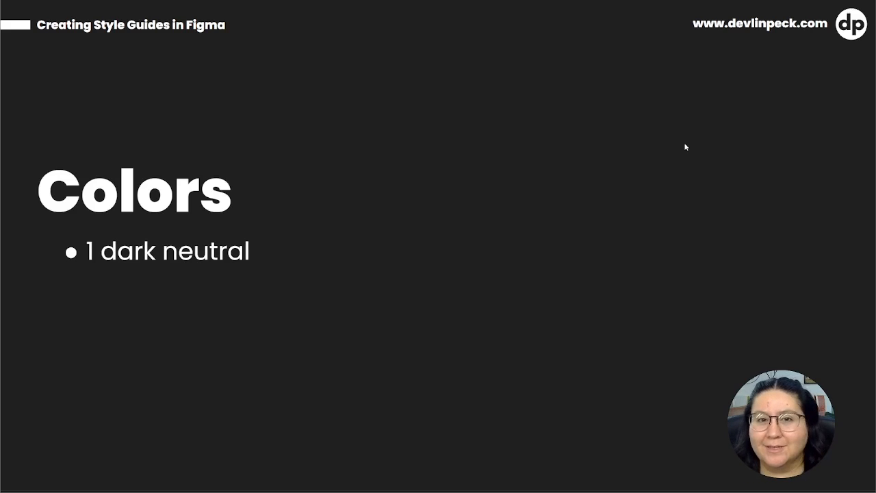
key("Right")
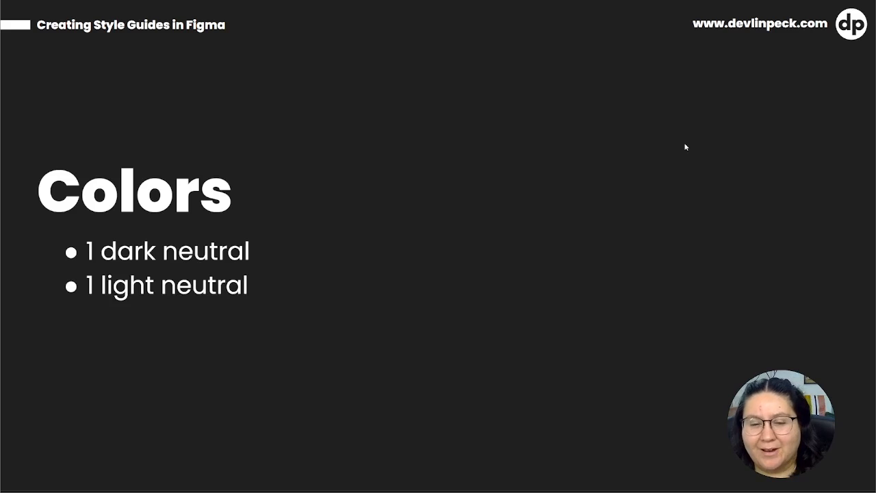
key("Right")
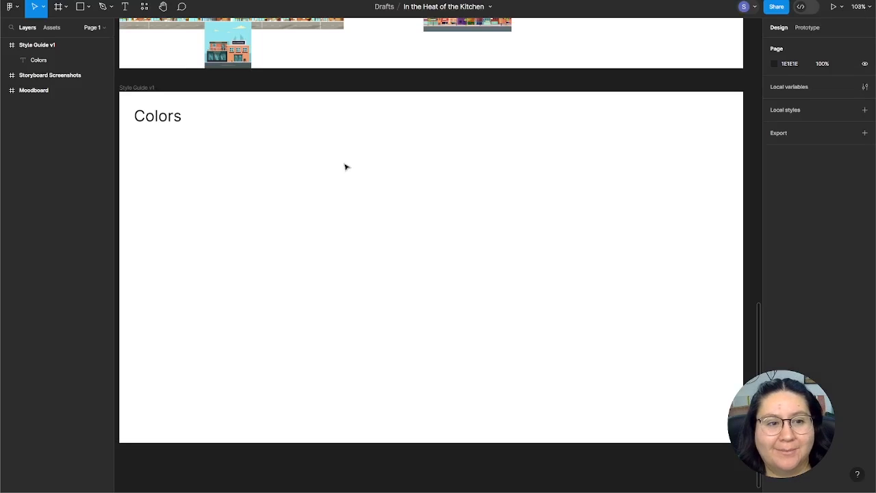
- Add a 100 × 100 rectangle to the style guide frame and position it below the Colors heading at X 30, Y 84
left_click(88, 7)
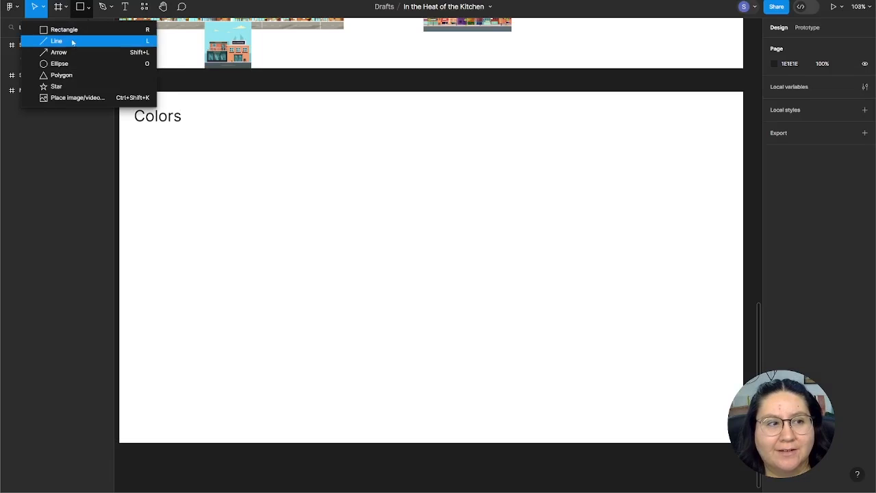
left_click(168, 159)
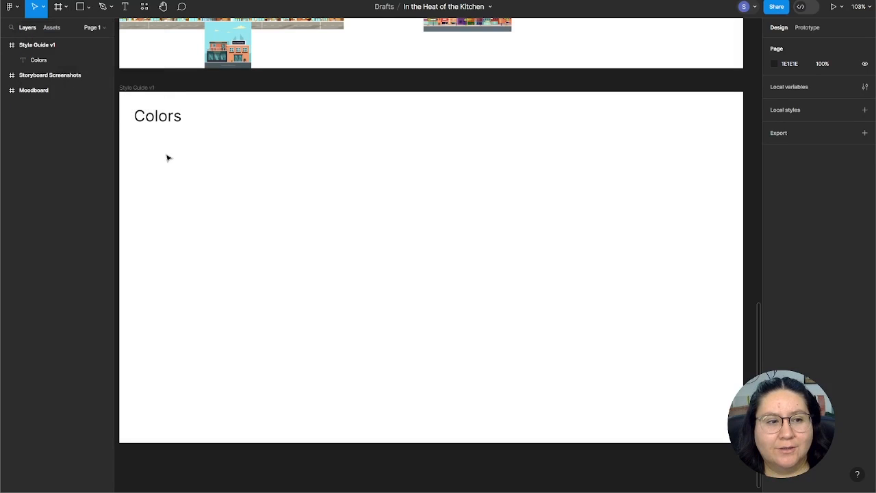
key("r")
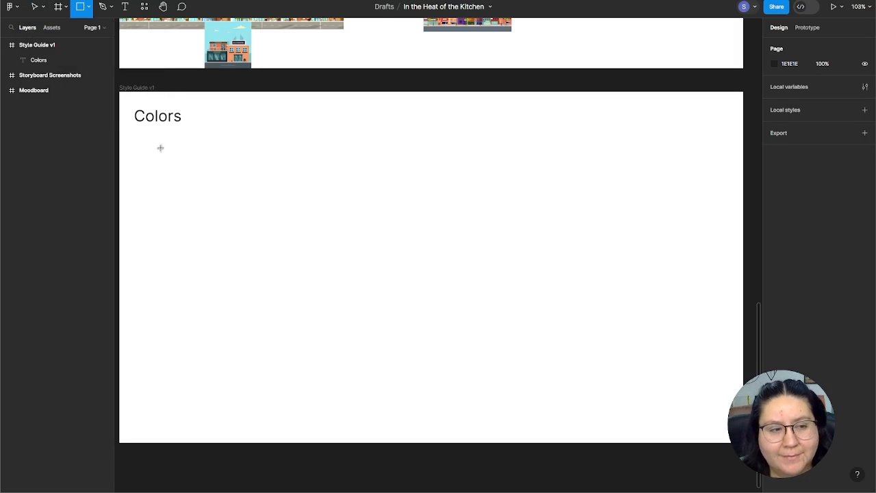
left_click(143, 140)
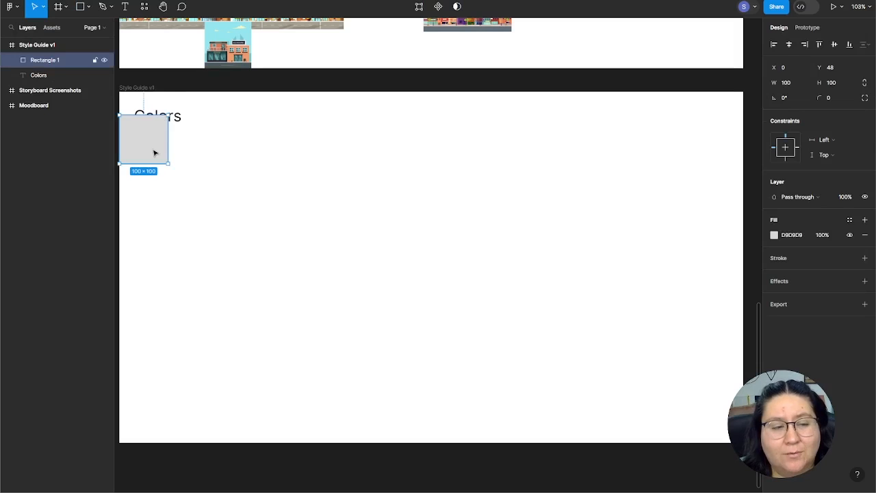
left_click_drag(155, 150, 170, 168)
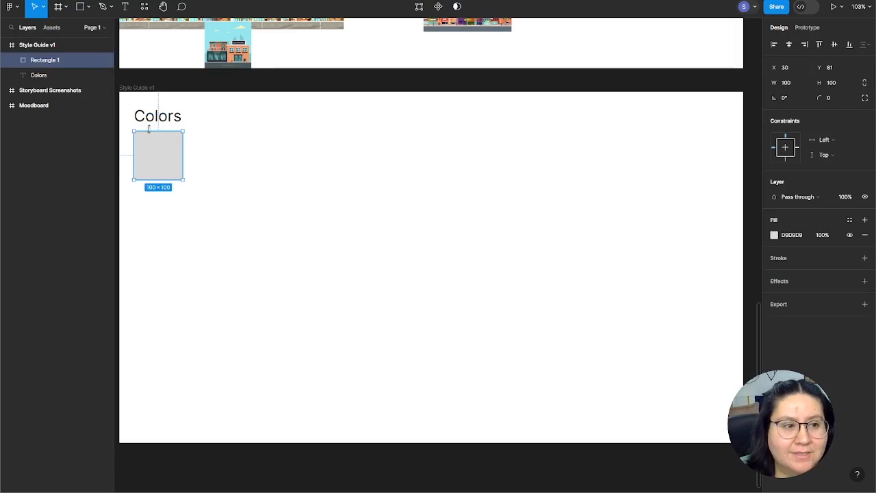
key("Down")
key("Down")
key("Down")
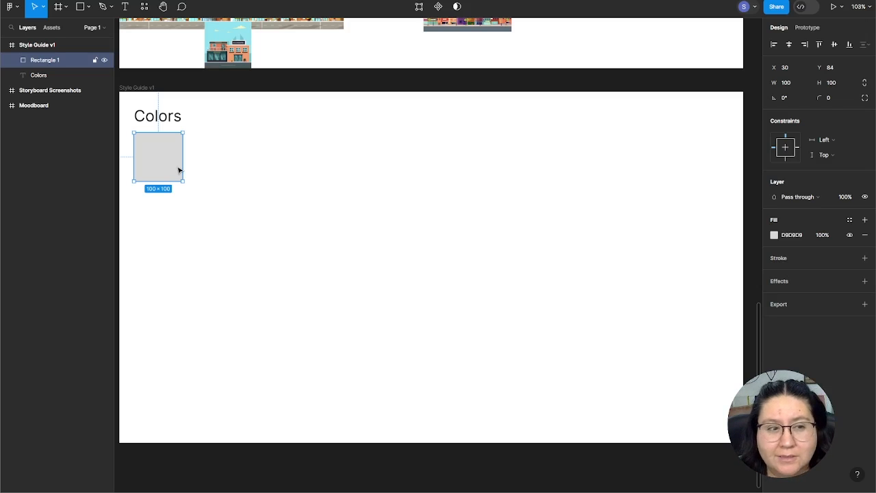
- Duplicate the square twice to form a row, placing the copies at X 150 and X 270 with Y 84
left_click_drag(172, 167, 232, 174)
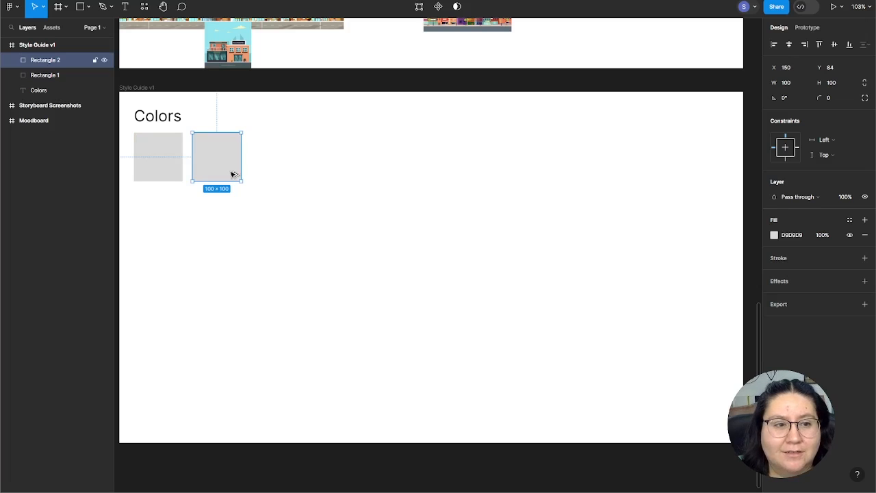
left_click_drag(232, 175, 291, 176)
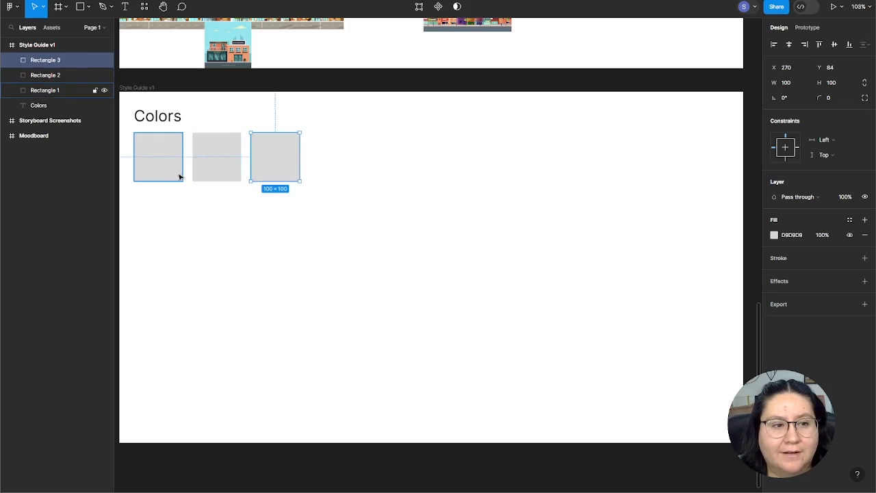
left_click(171, 172)
left_click(212, 171)
left_click(285, 173)
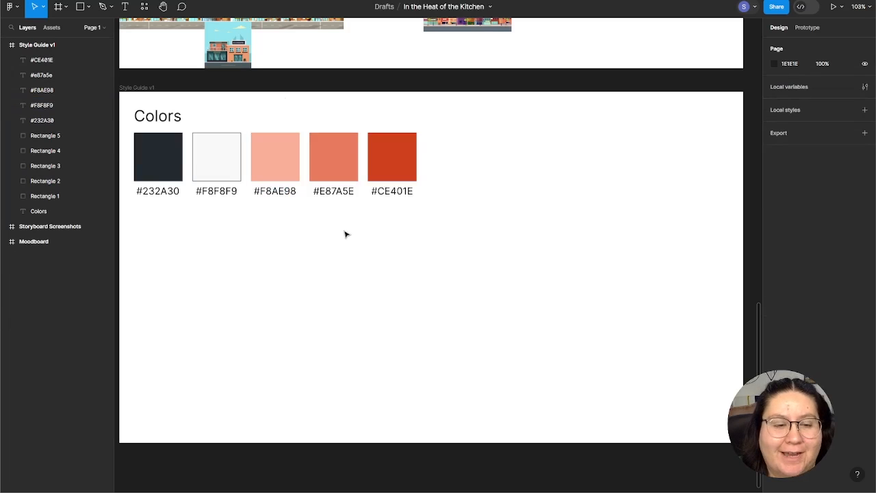
left_click(344, 158)
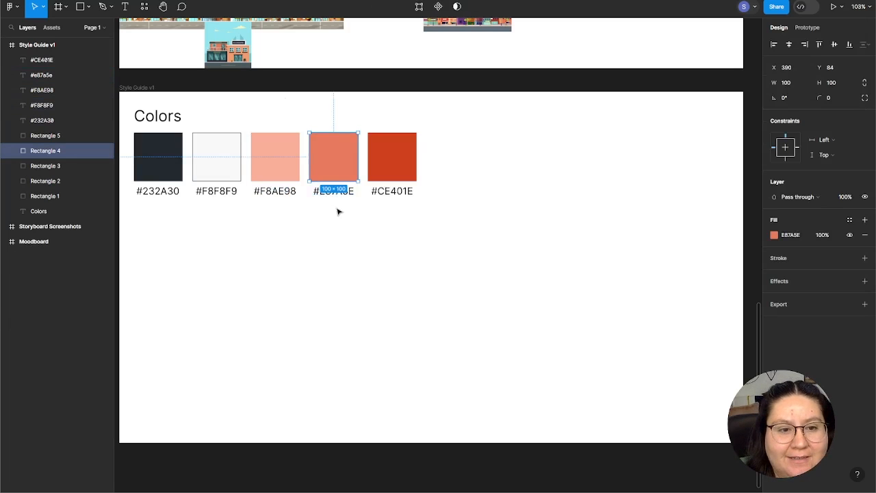
left_click(279, 178)
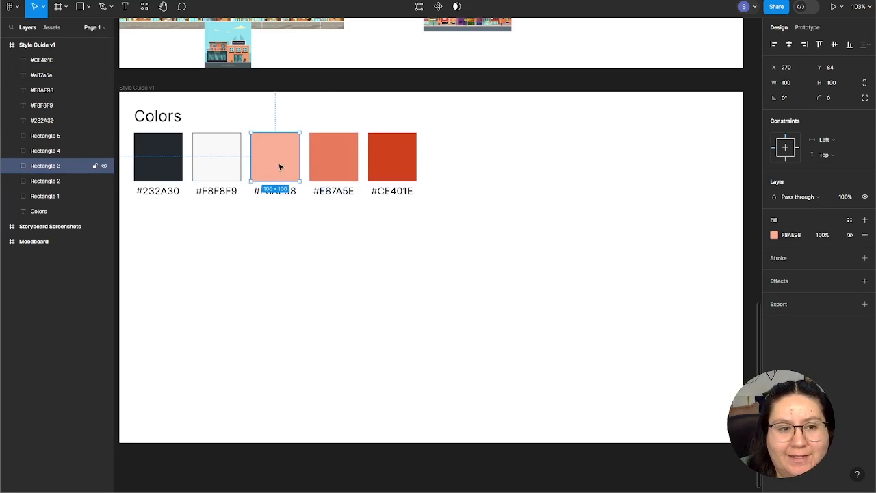
left_click(386, 167)
left_click(401, 255)
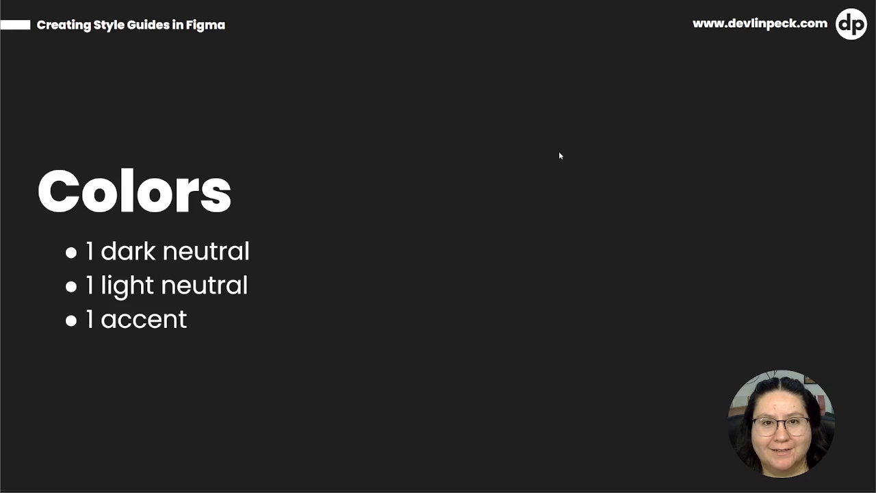
left_click(559, 155)
left_click(559, 156)
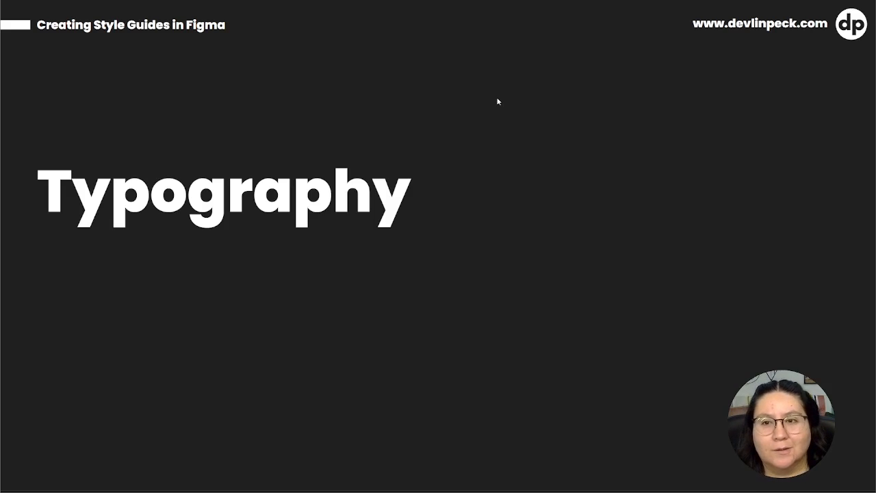
key("Right")
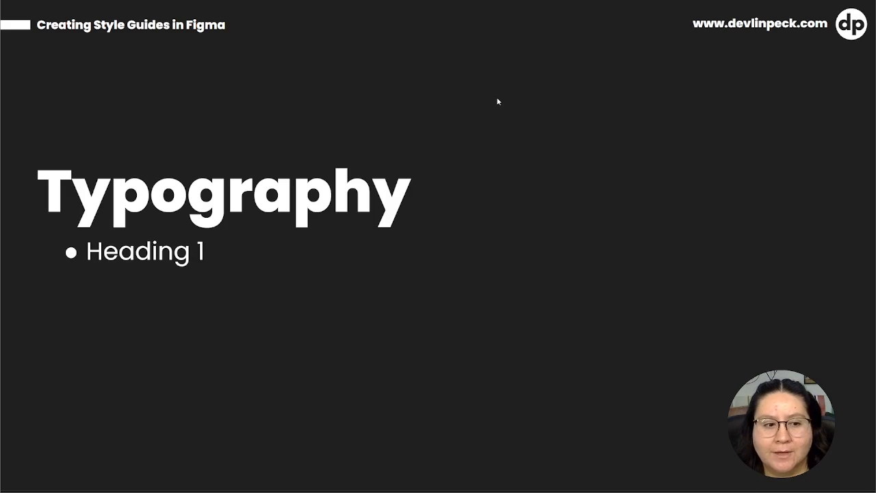
key("Right")
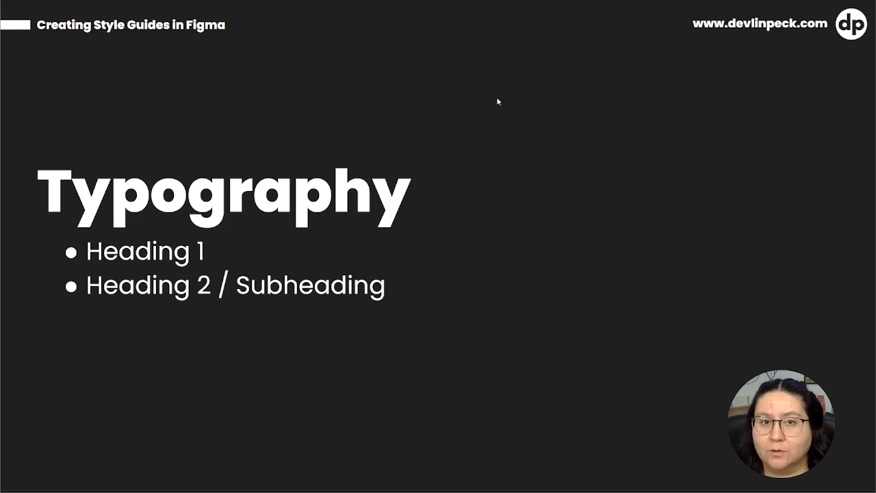
key("Right")
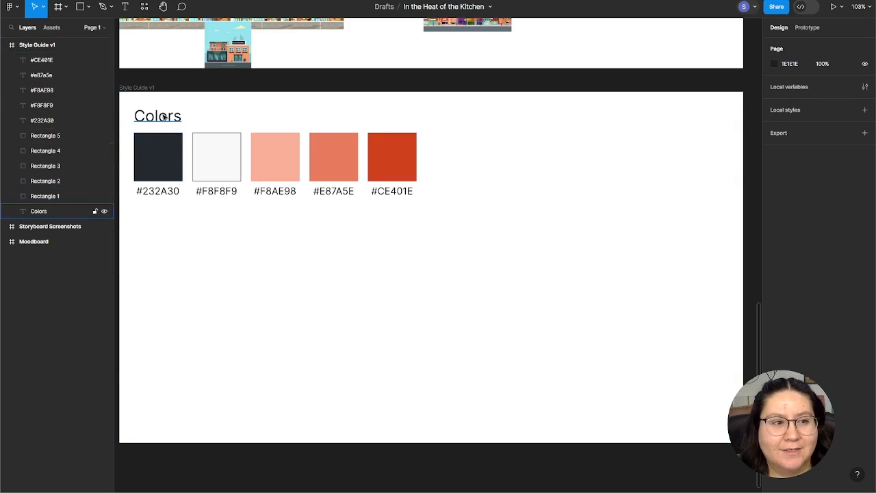
- Duplicate the Colors heading below the color swatches at X 30, Y 263 and change the copy's text to "Typography"
left_click(165, 118)
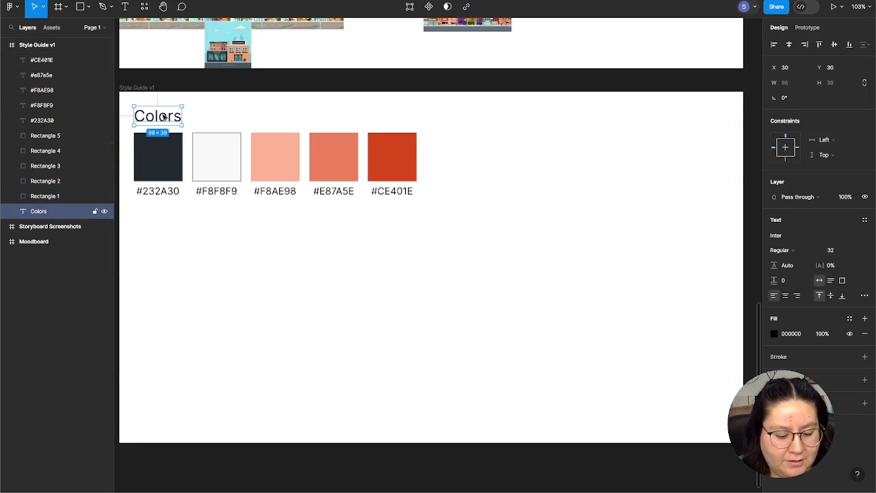
left_click_drag(164, 118, 166, 230)
double_click(159, 229)
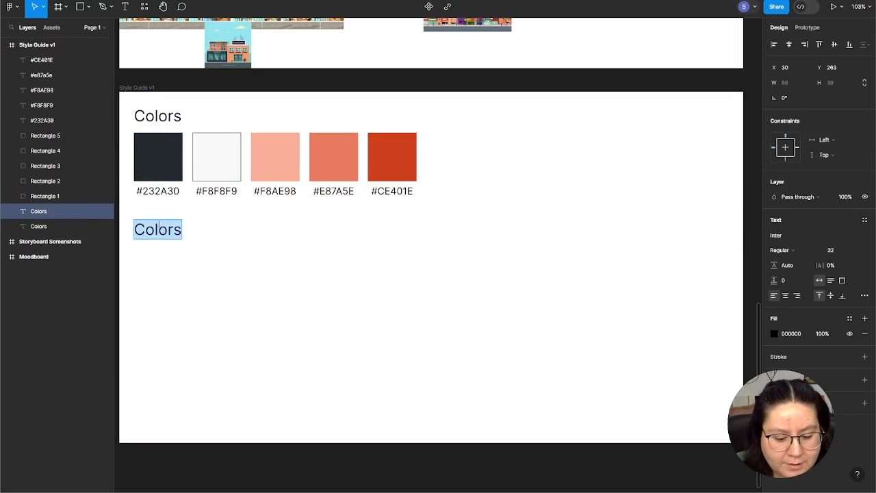
type("Typography")
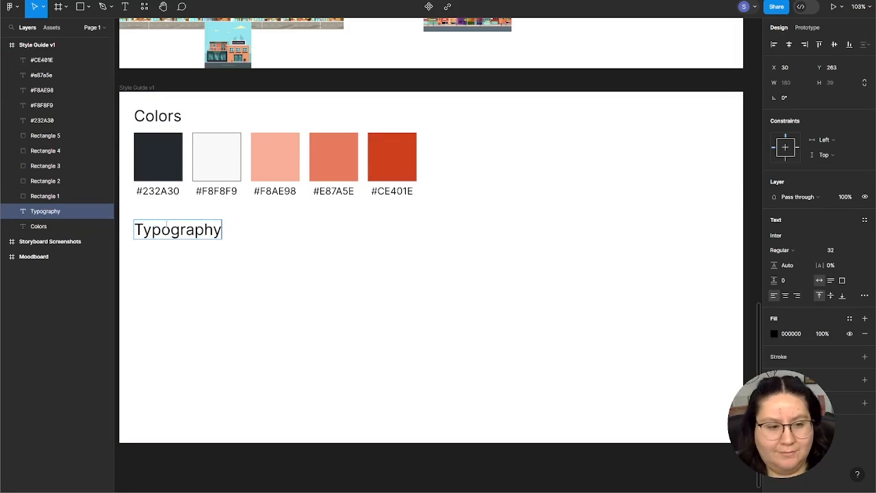
key("Escape")
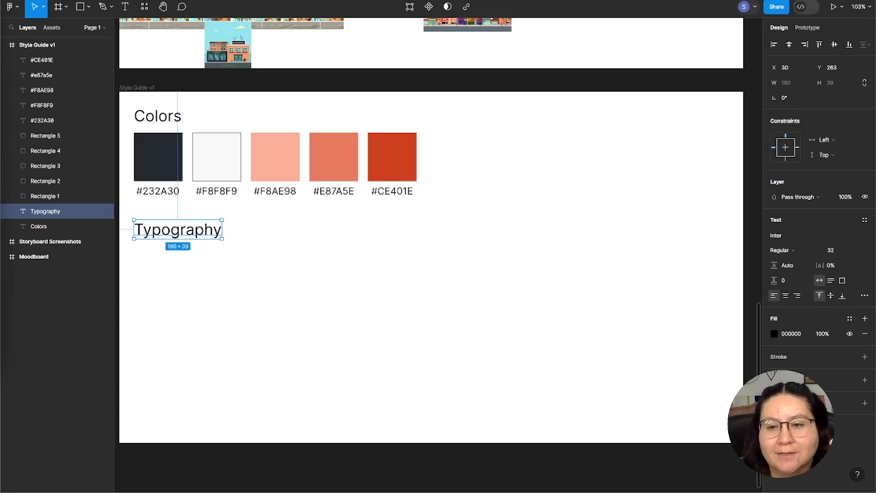
left_click(183, 343)
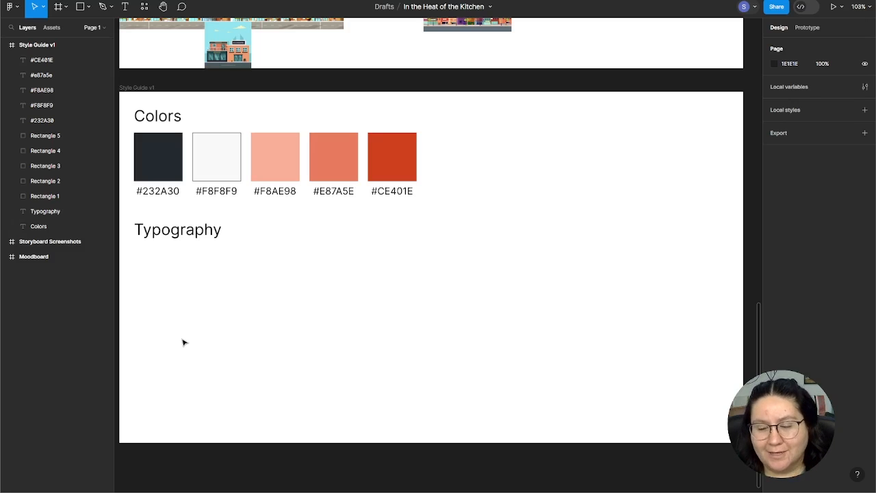
left_click(166, 231)
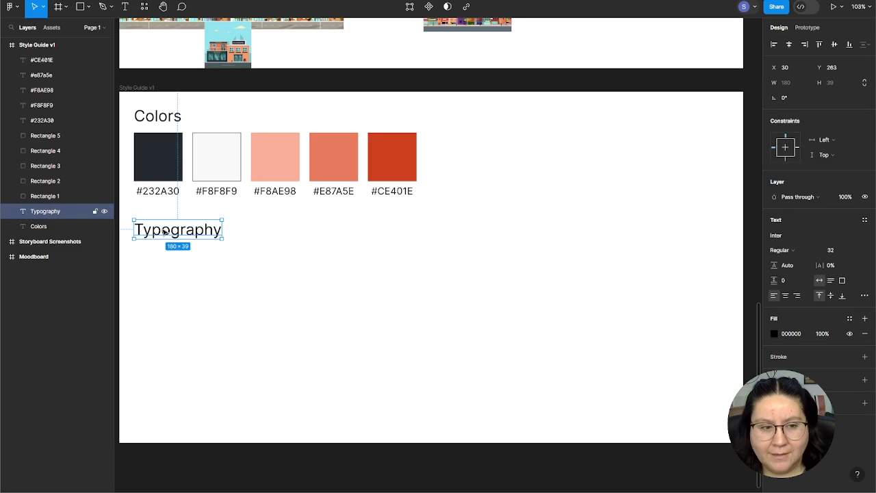
left_click(223, 260)
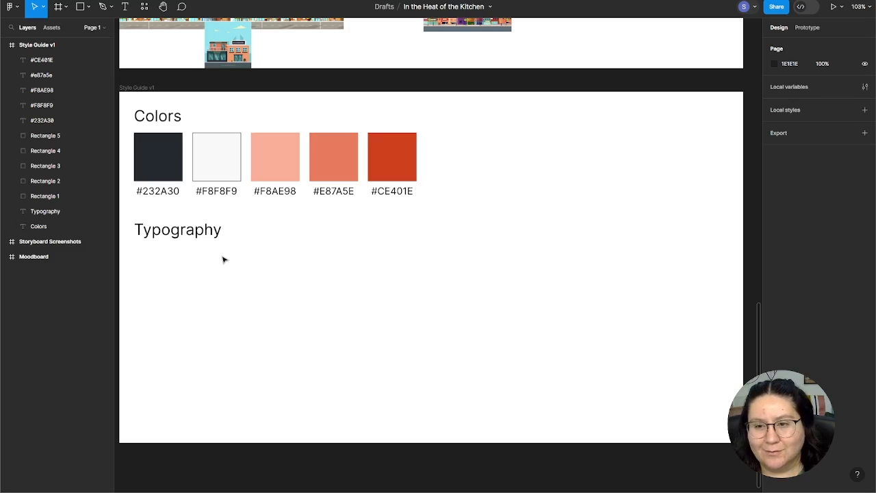
left_click(194, 233)
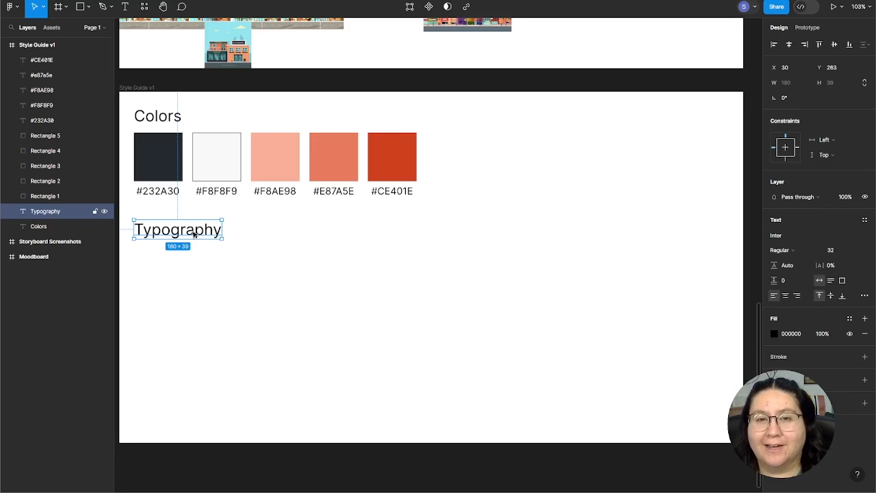
- Paste the Heading 1, Heading 2 and Body Text samples at X 30 under the Typography heading and check each one's text settings
left_click(240, 281)
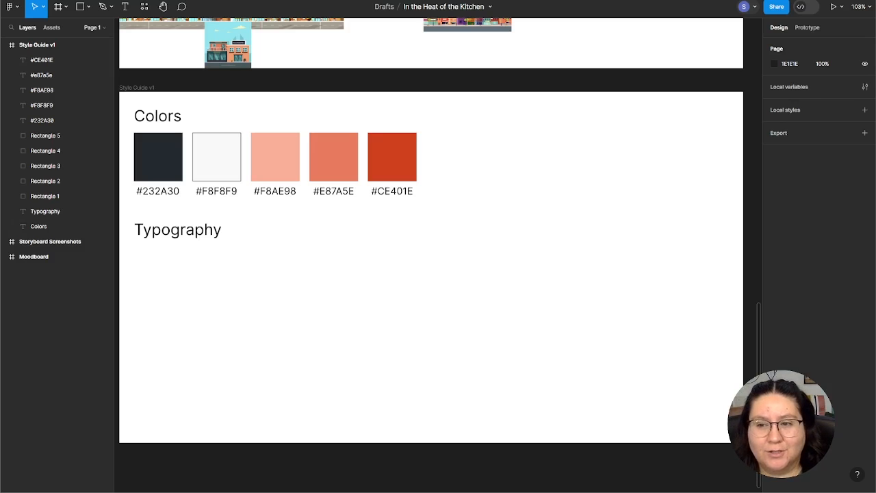
key("ctrl+v")
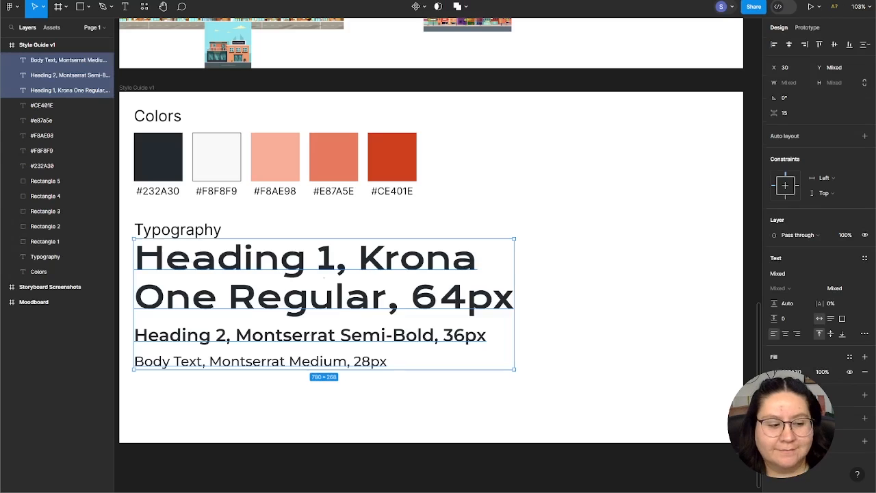
left_click(598, 312)
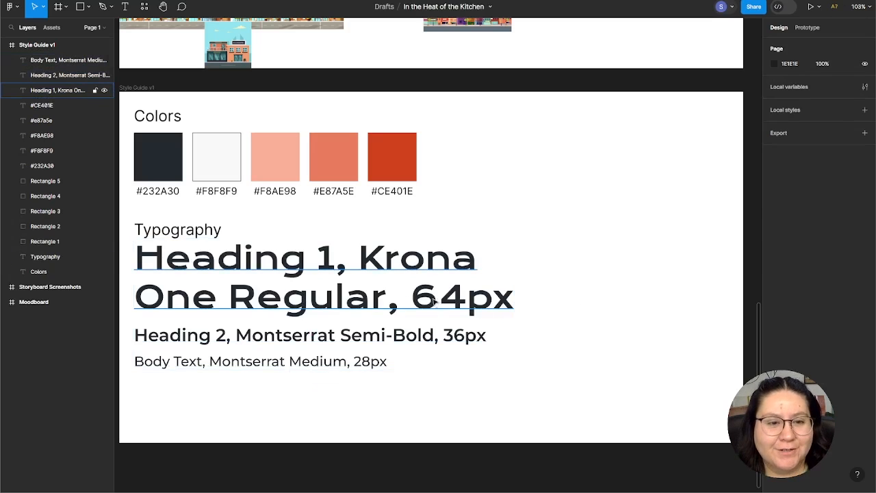
left_click(227, 295)
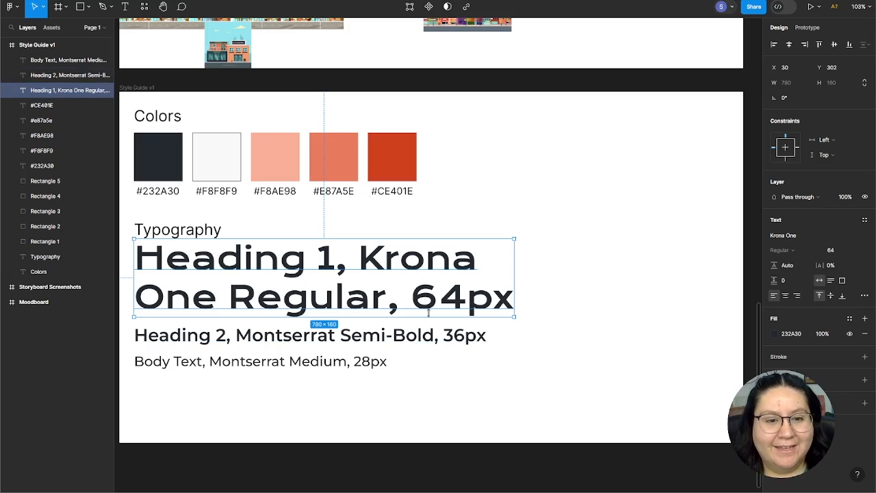
left_click(424, 335)
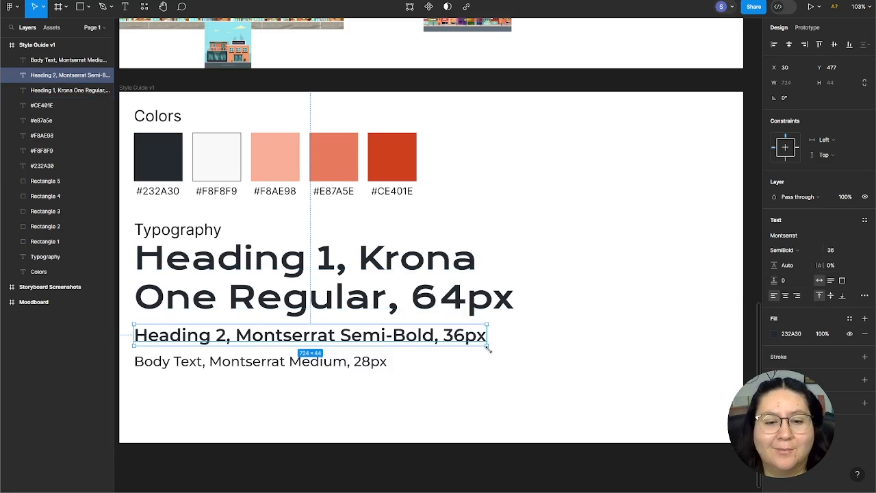
left_click(289, 368)
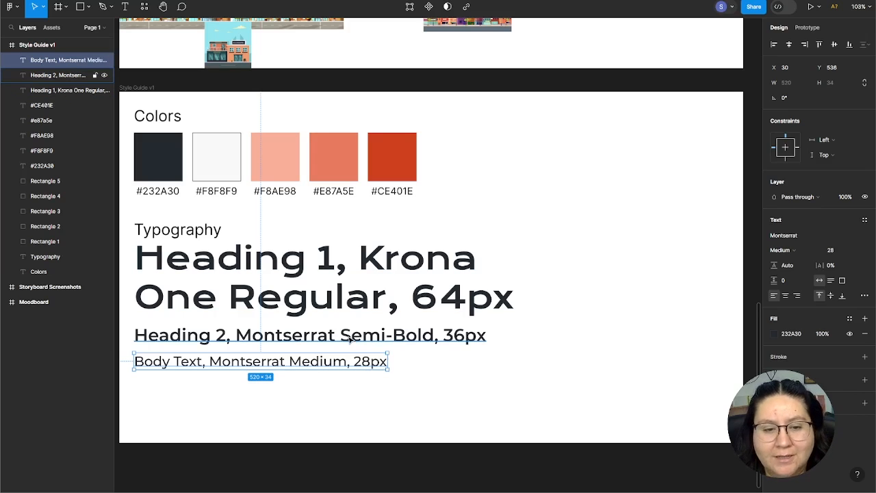
left_click(438, 376)
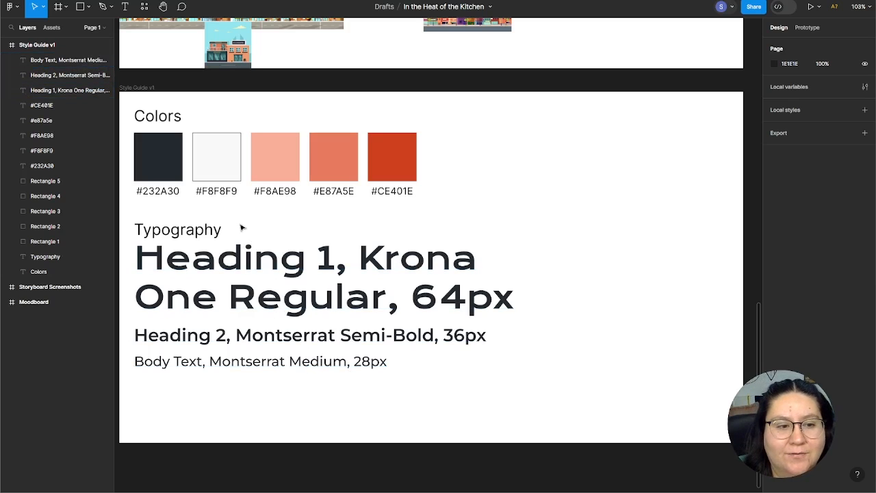
- Set both section headings, Colors and Typography, to Montserrat SemiBold at size 36
left_click(212, 232)
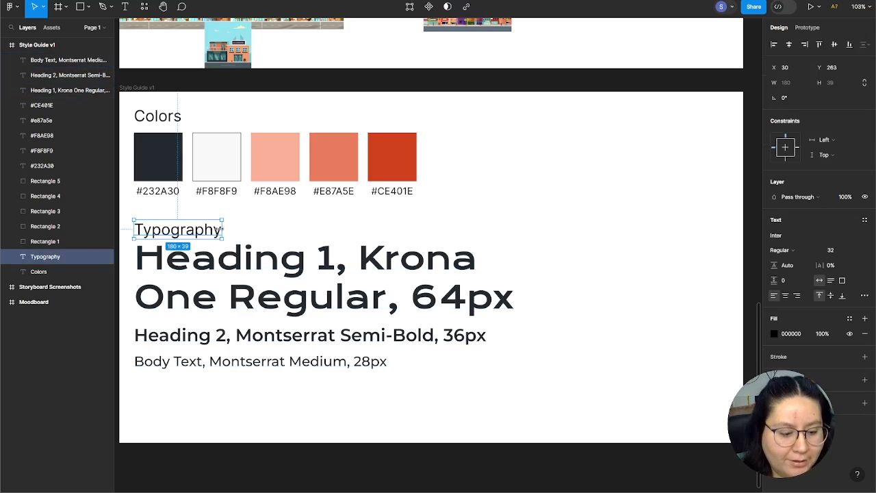
left_click(157, 116, "shift")
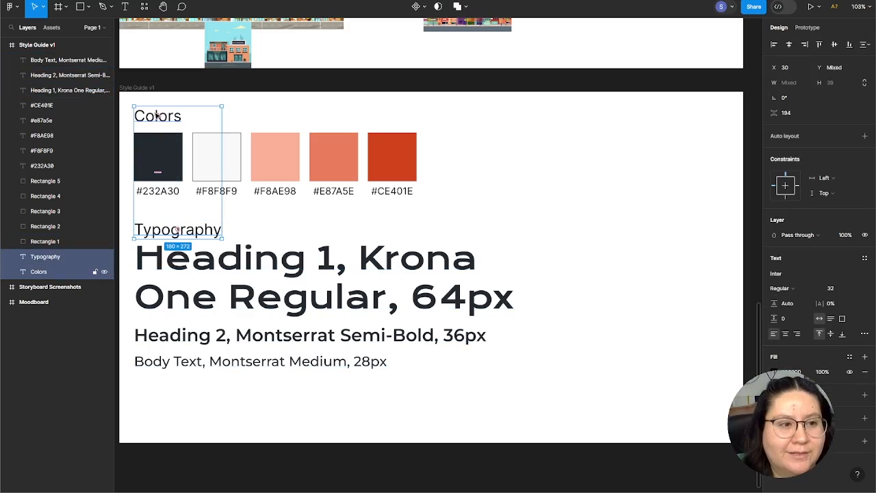
left_click(777, 272)
type("monts")
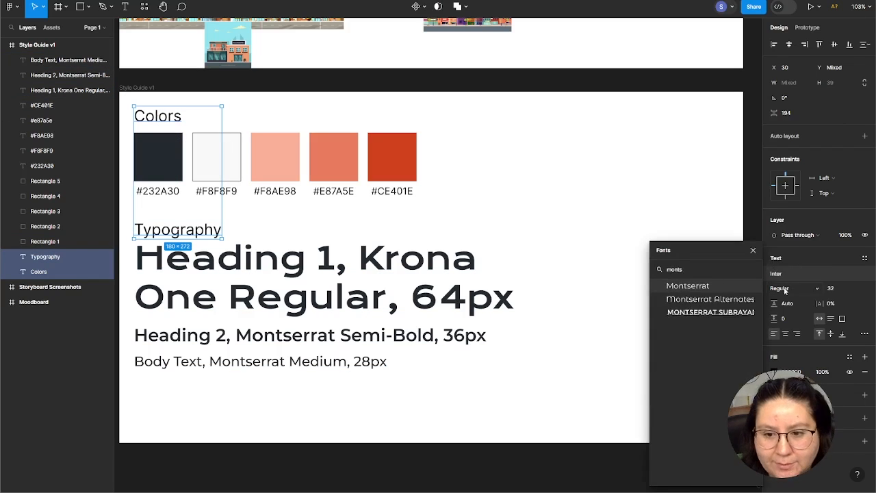
left_click(719, 292)
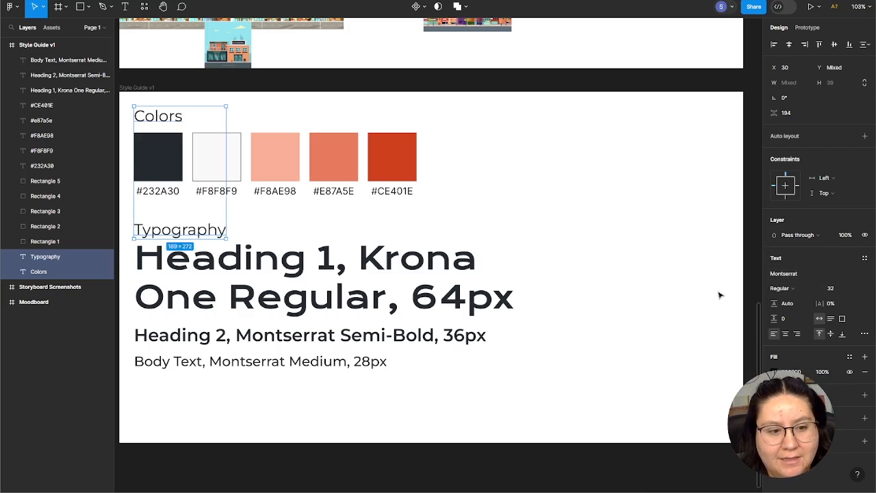
left_click(795, 293)
left_click(795, 310)
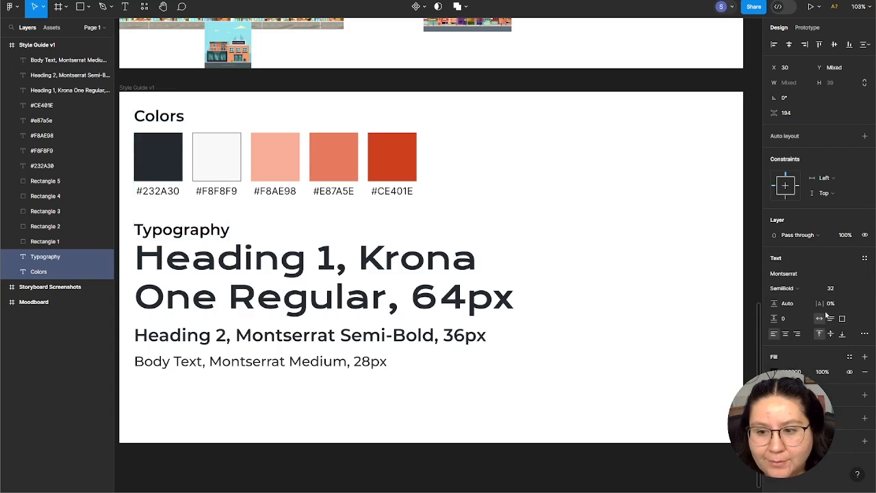
left_click(855, 288)
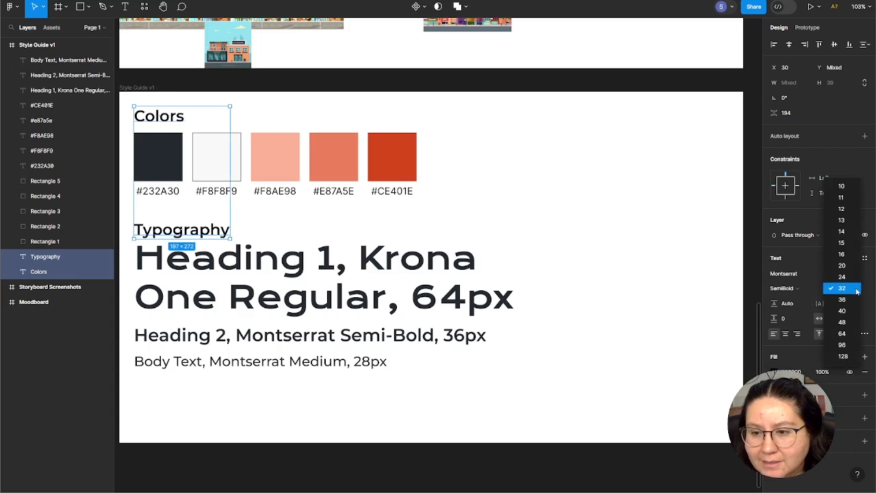
left_click(847, 300)
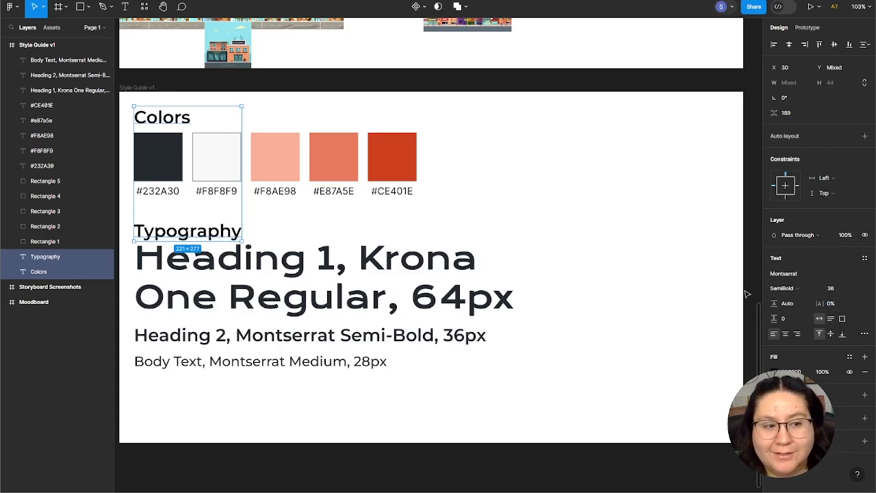
- Underline the Colors and Typography headings
left_click(865, 333)
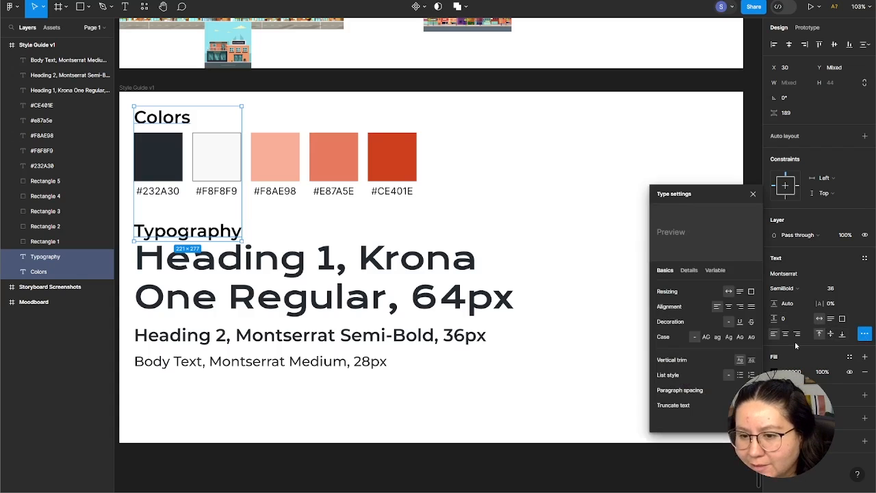
left_click(739, 322)
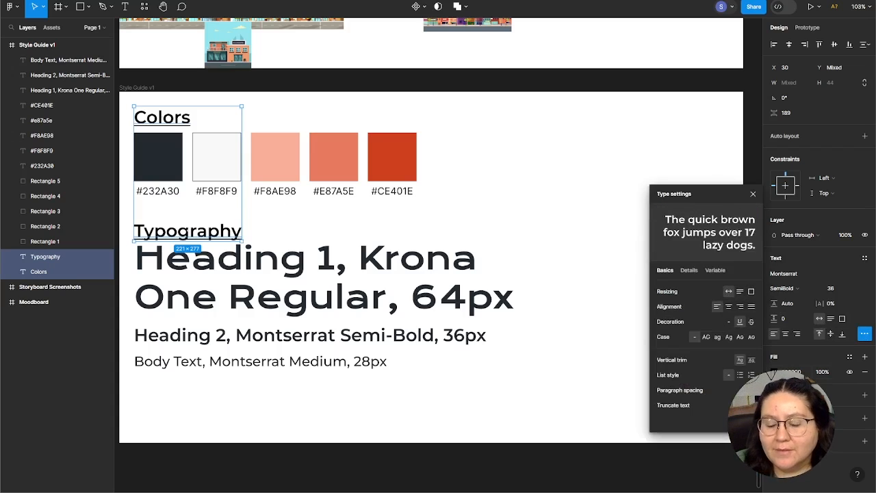
left_click(753, 193)
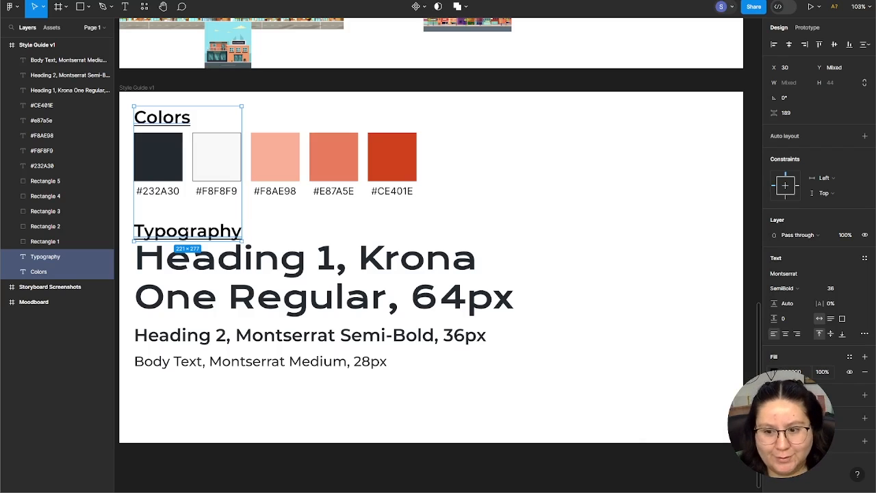
- Recolor both section headings to #232A30 by sampling the dark swatch with the eyedropper
left_click(770, 372)
left_click(661, 381)
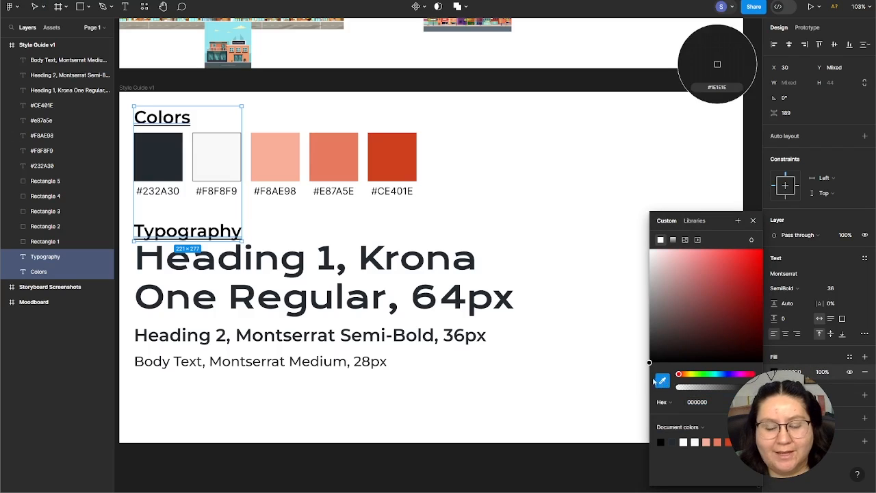
left_click(176, 161)
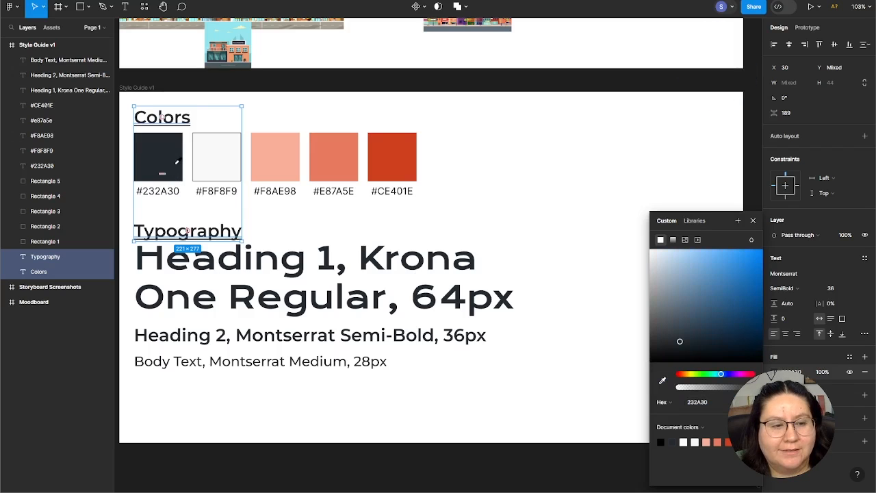
left_click(561, 227)
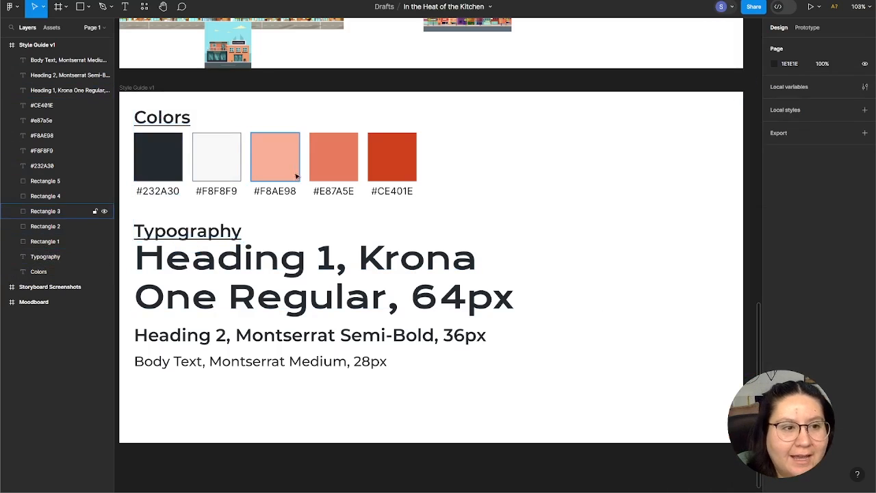
- Move the three type samples down together so they start 10 px below the Typography heading
left_click(175, 123)
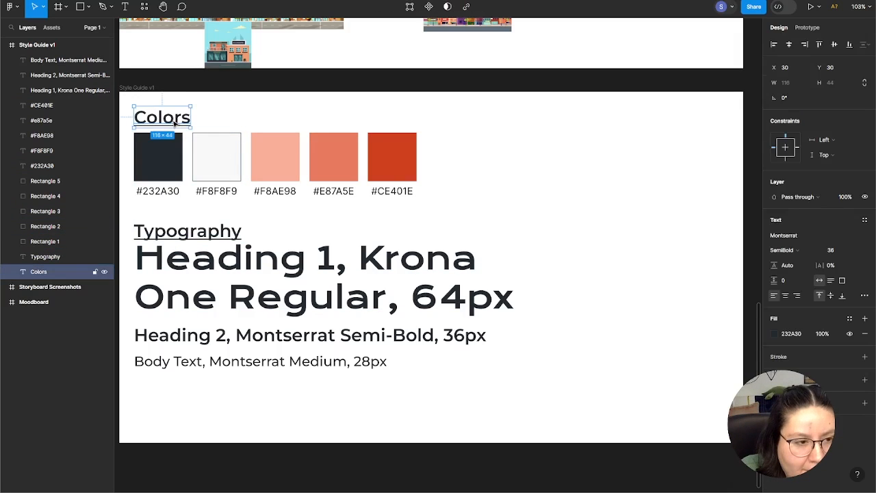
left_click(197, 236)
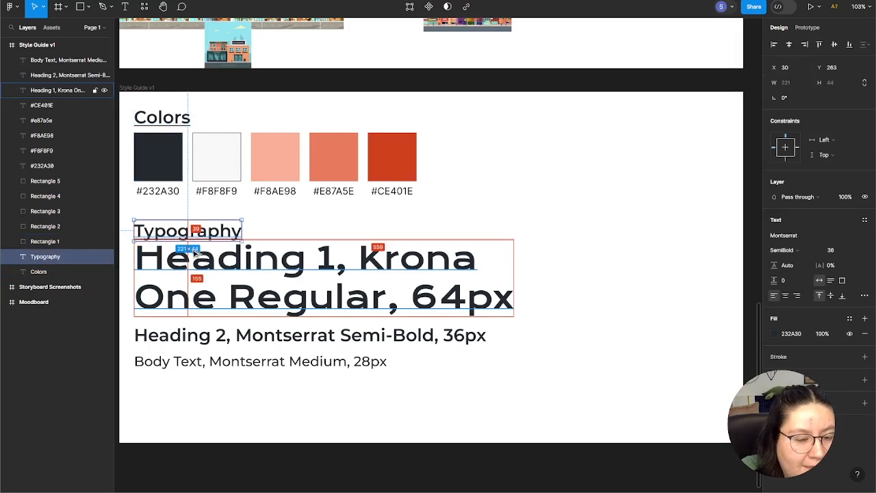
left_click(254, 288)
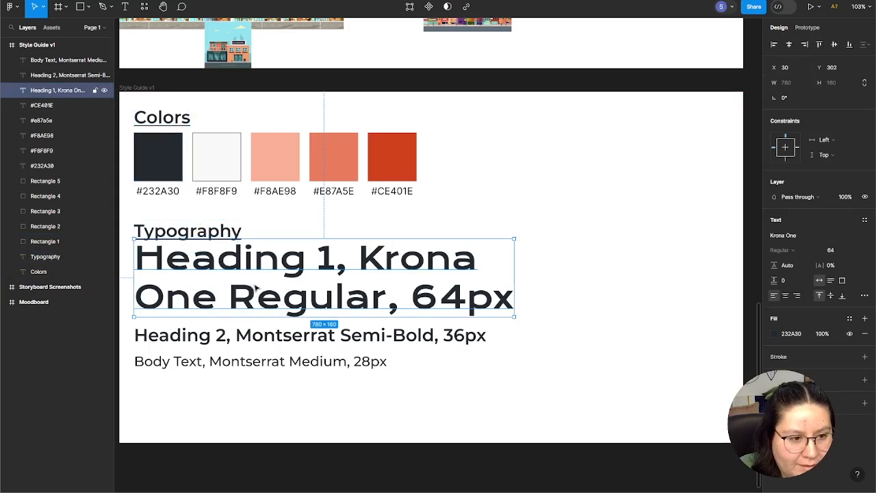
left_click(258, 346, "shift")
left_click(258, 363, "shift")
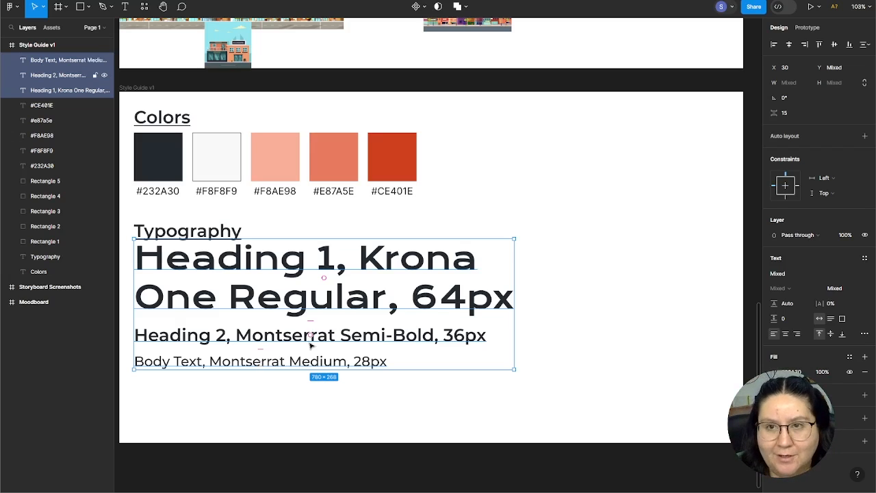
key("shift+Down")
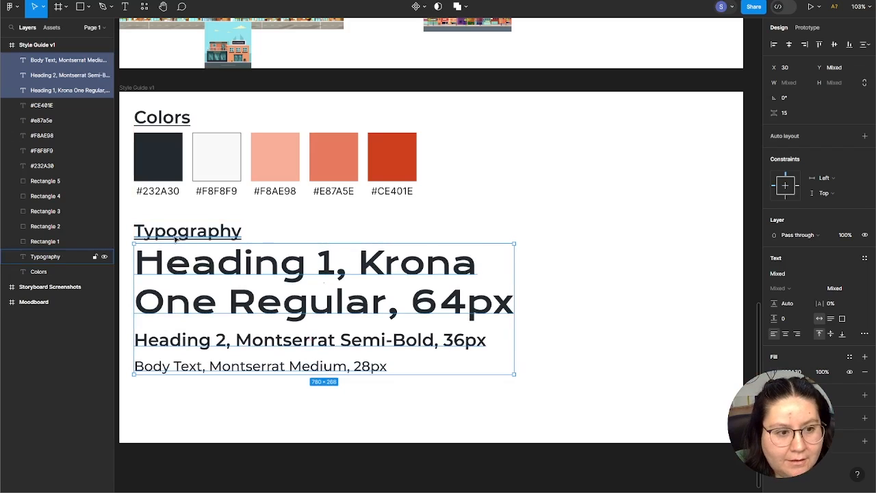
key("Down")
key("Down")
key("Down")
key("Down")
key("Down")
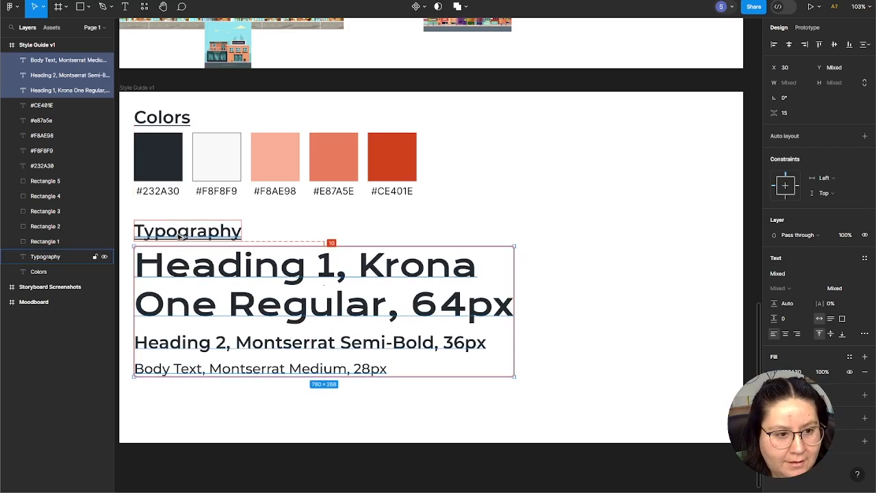
left_click(577, 381)
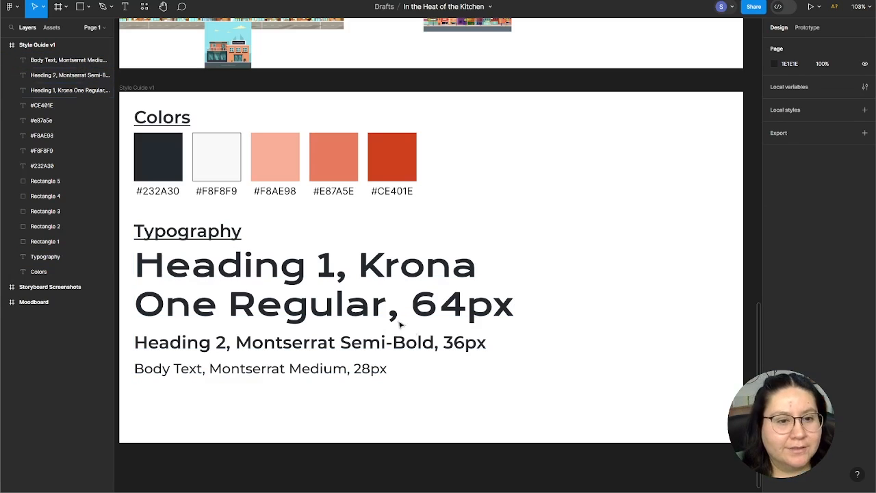
- Recolor all five hex code labels under the swatches with a dark fill sampled by the eyedropper
left_click(387, 194)
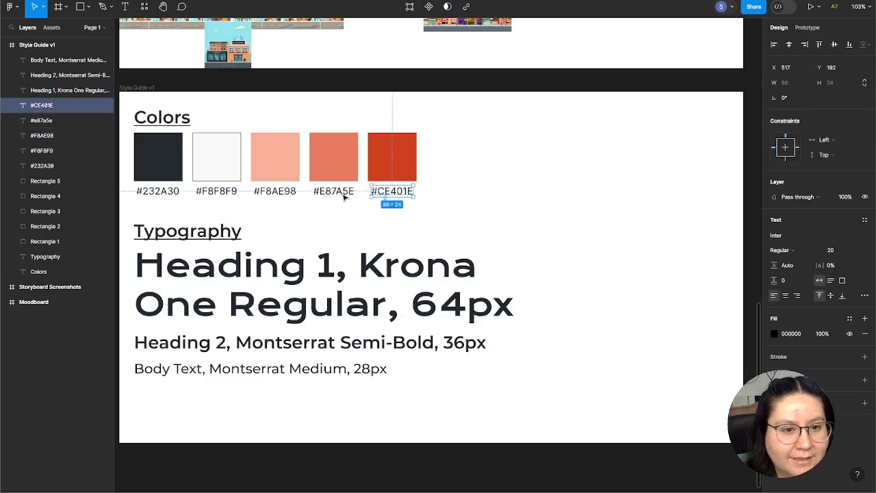
left_click_drag(387, 205, 165, 196)
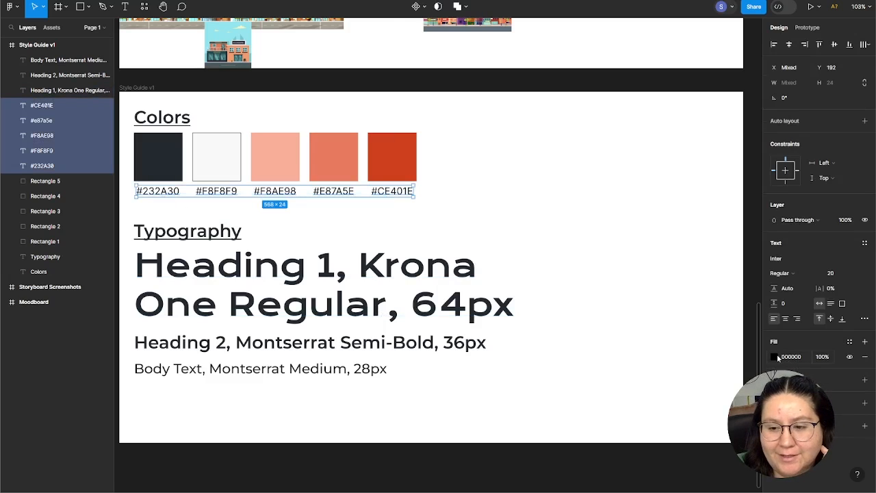
left_click(774, 357)
left_click(662, 380)
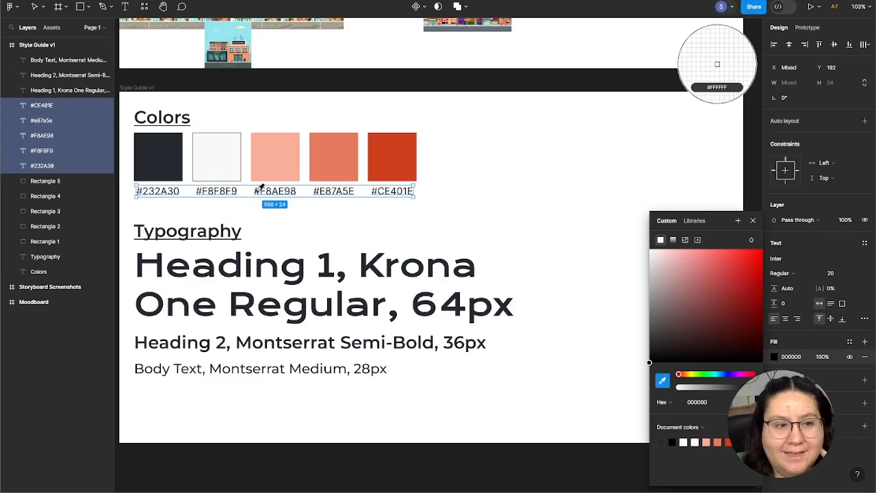
left_click(717, 71)
left_click(539, 216)
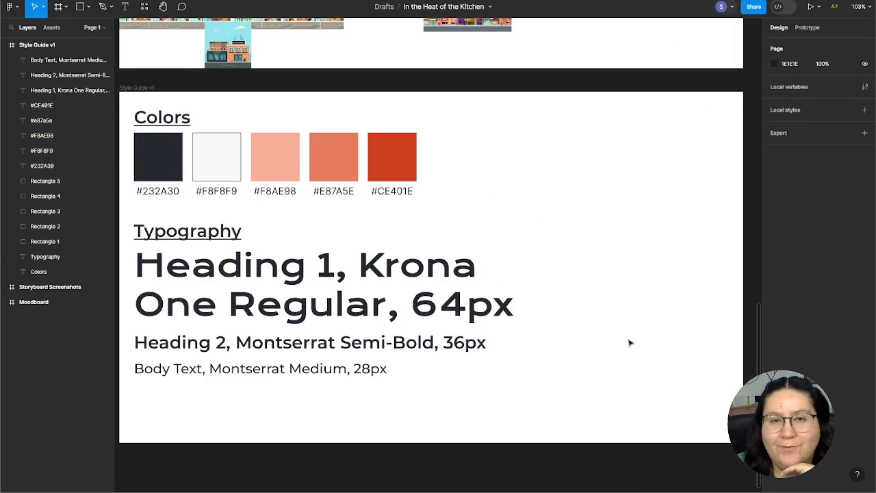
- Fill the Style Guide v1 frame with #F8F8F9 by sampling the light swatch with the eyedropper
left_click(136, 88)
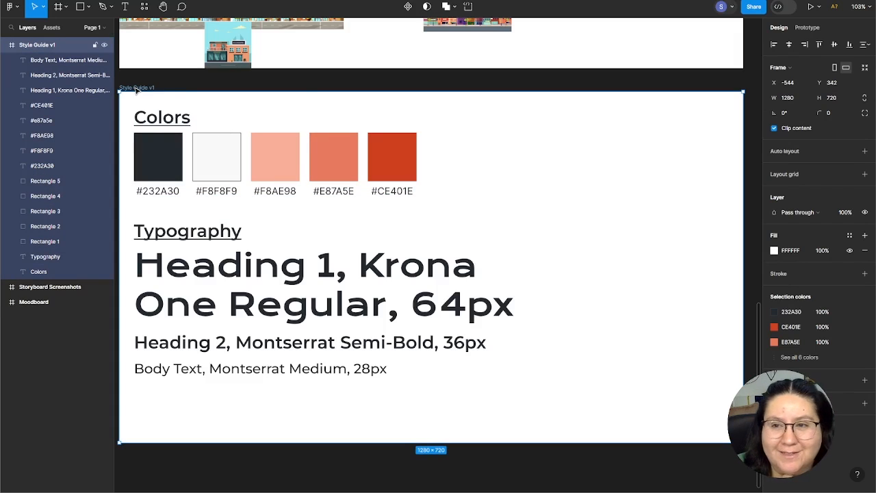
left_click(774, 251)
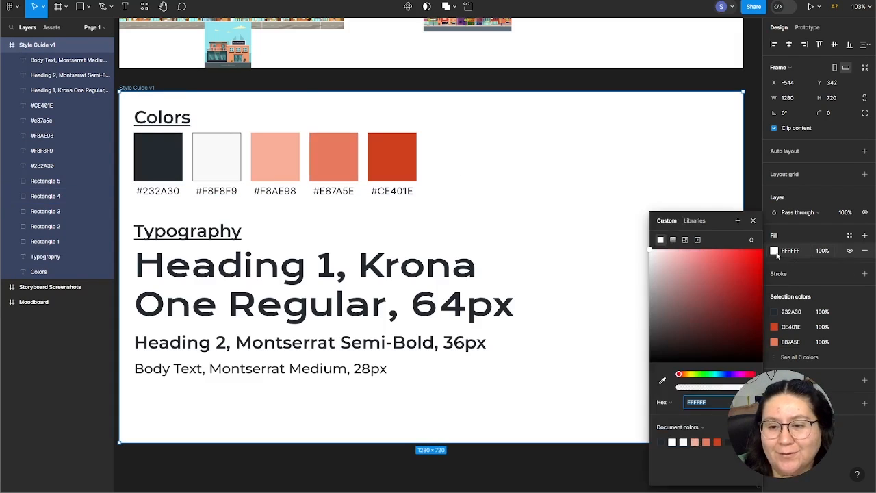
left_click(662, 381)
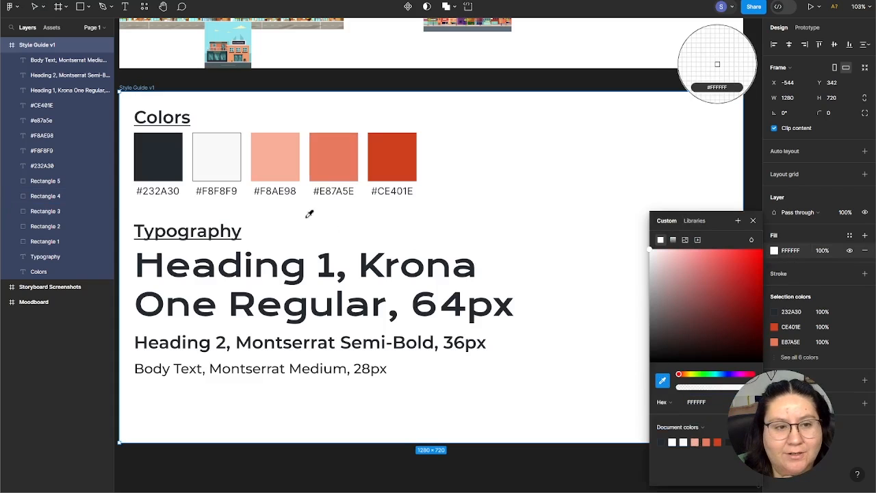
left_click(235, 167)
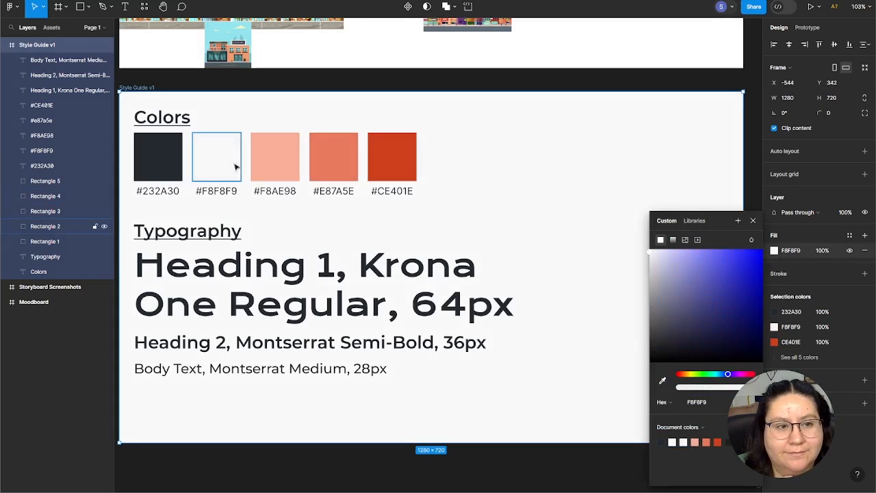
left_click(513, 219)
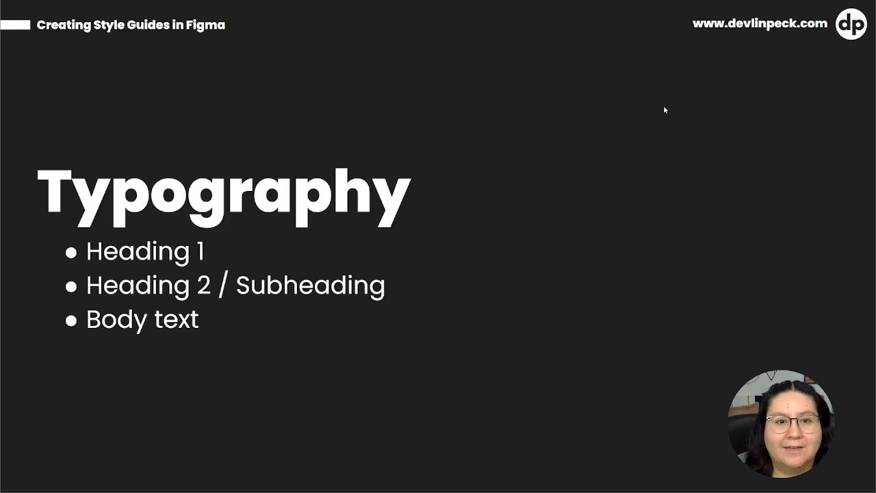
key("Right")
key("Right")
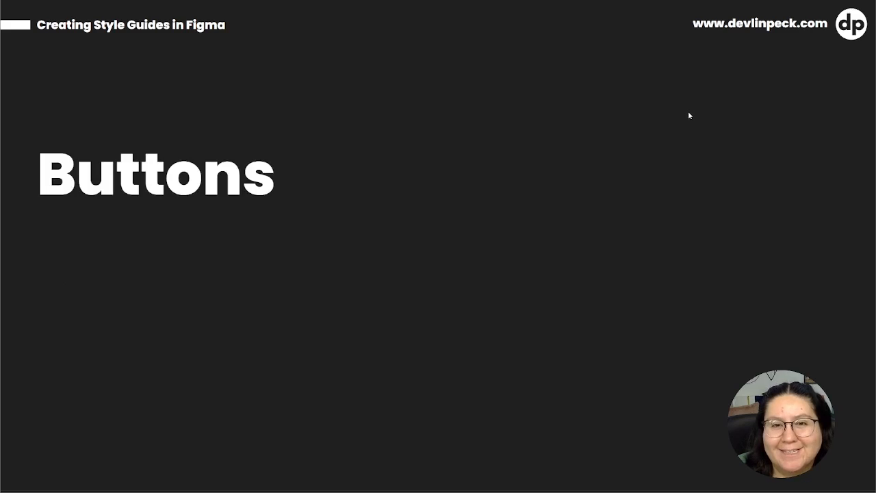
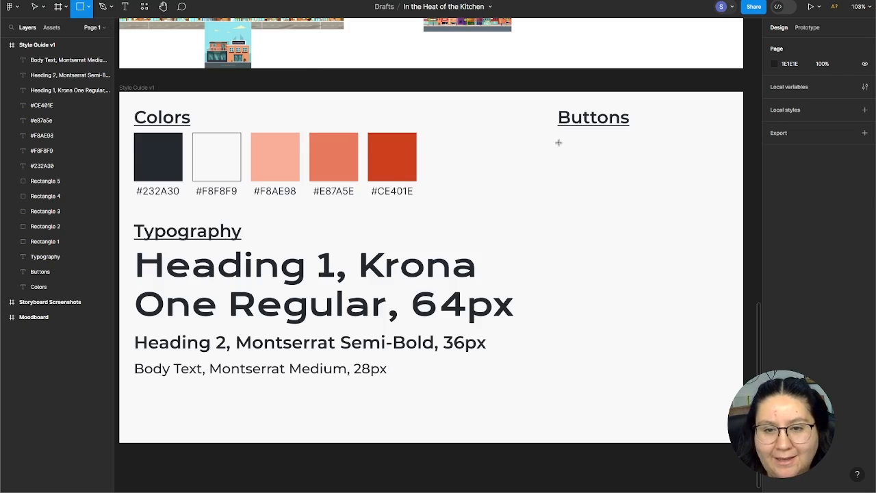
- Place a rectangle beneath the Buttons heading, aligned to its left edge, and size it 250 by 80
left_click(558, 143)
left_click_drag(562, 160, 581, 176)
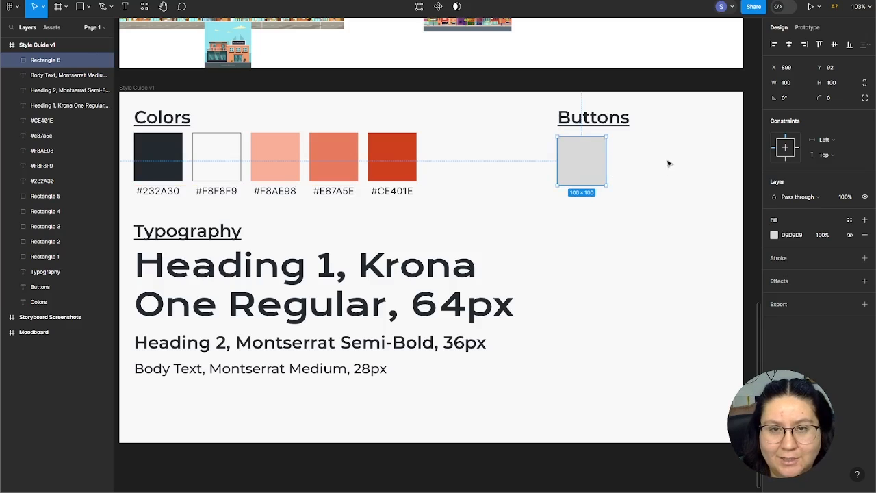
left_click(789, 83)
type("250")
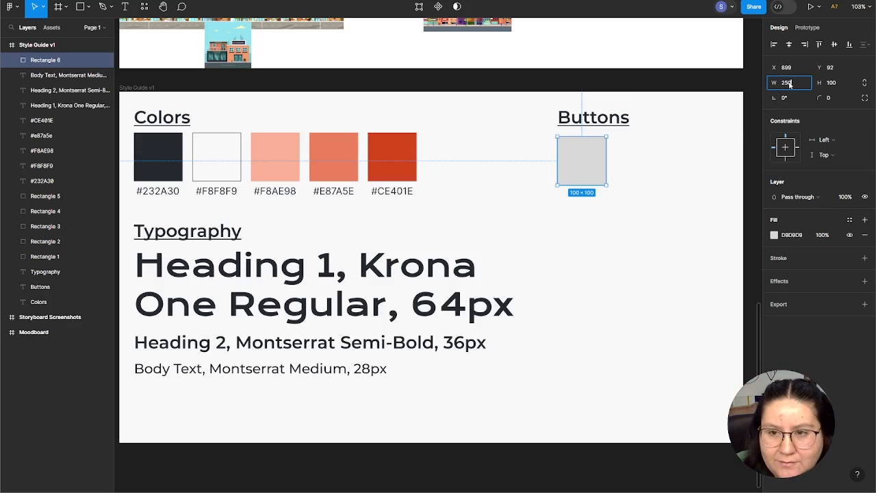
key("Return")
left_click(830, 83)
type("80")
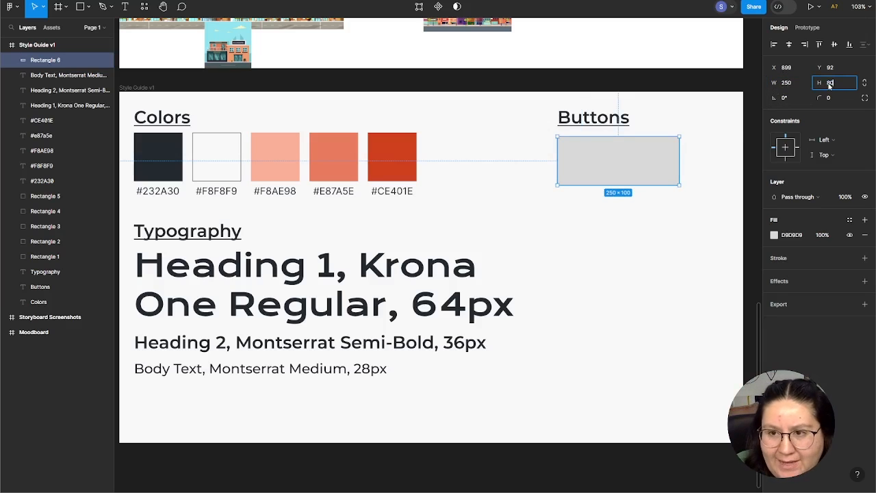
key("Return")
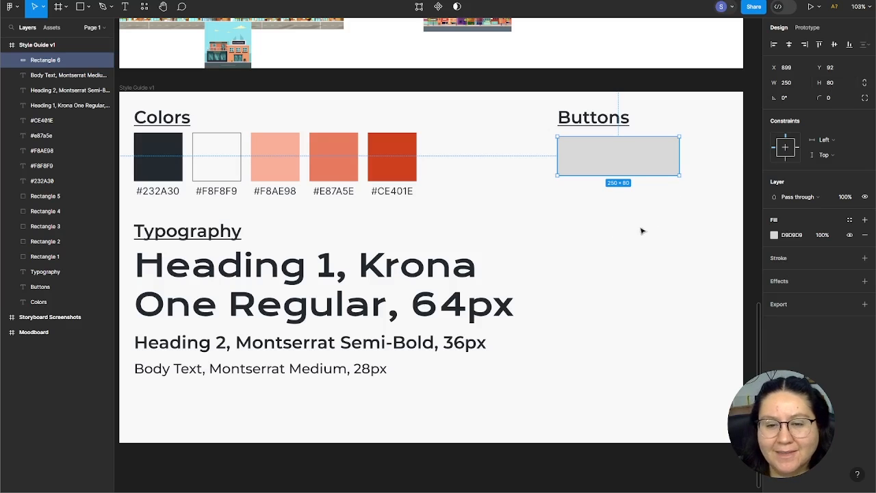
- Round the button rectangle's corners with a radius of 15
scroll(488, 257, "up", 10)
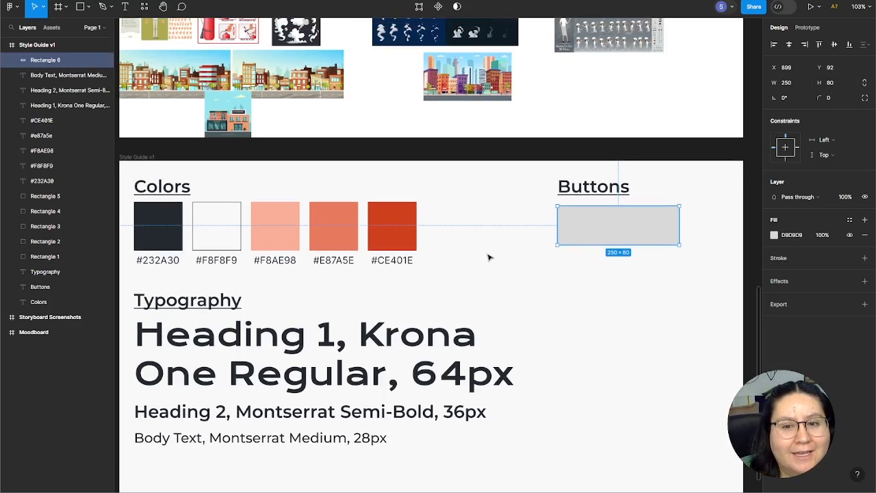
scroll(488, 258, "up", 5)
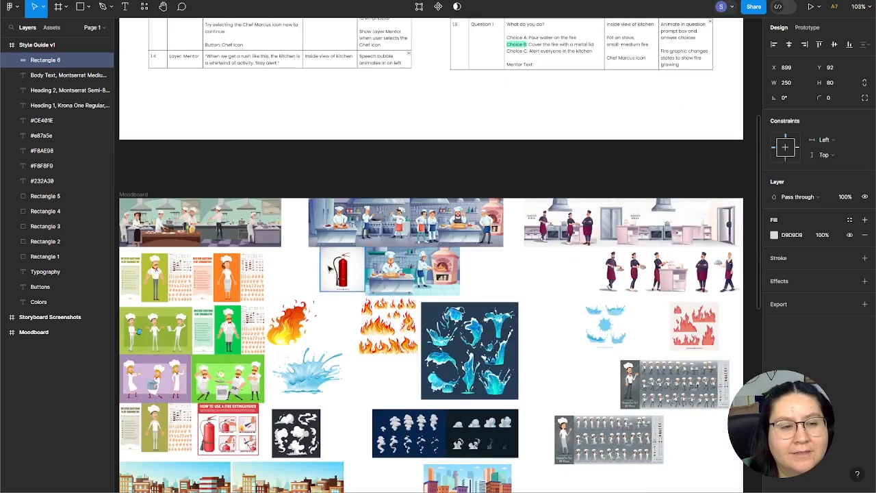
scroll(199, 347, "down", 1)
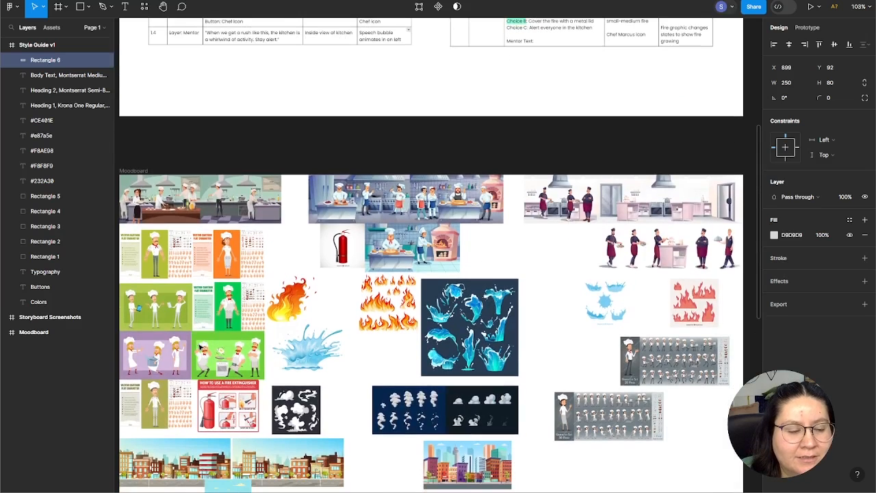
scroll(200, 347, "down", 8)
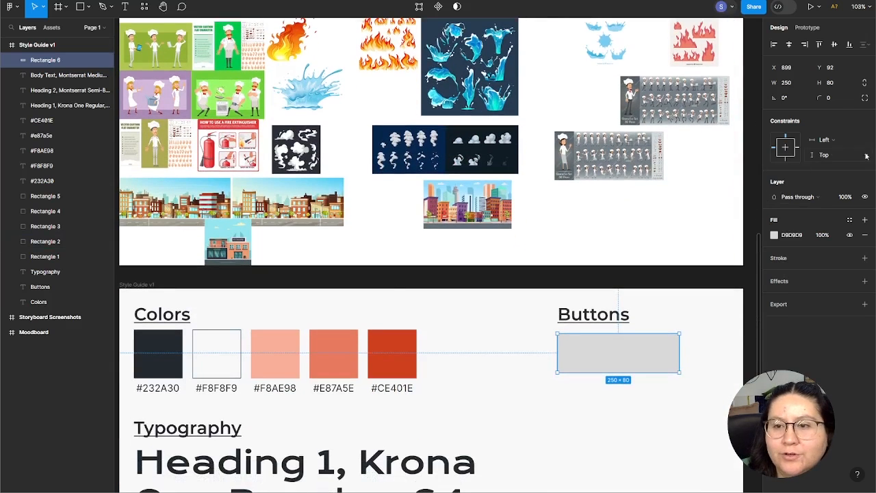
left_click(829, 99)
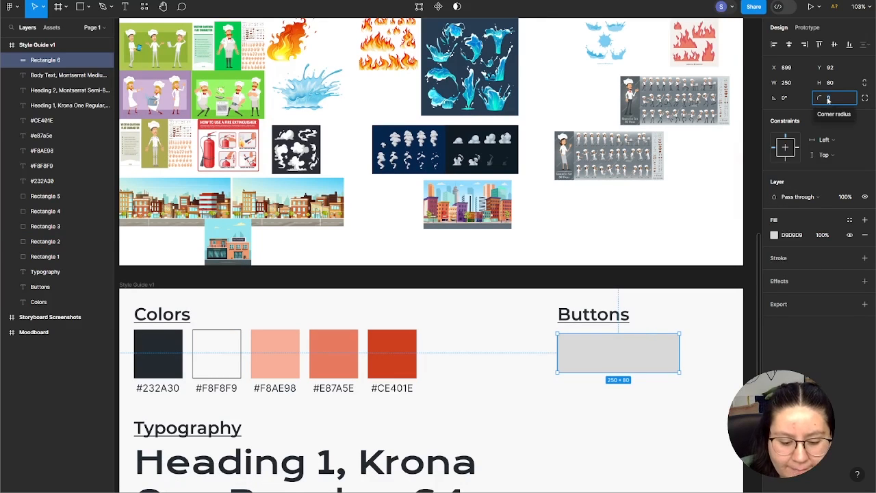
type("15")
key("Return")
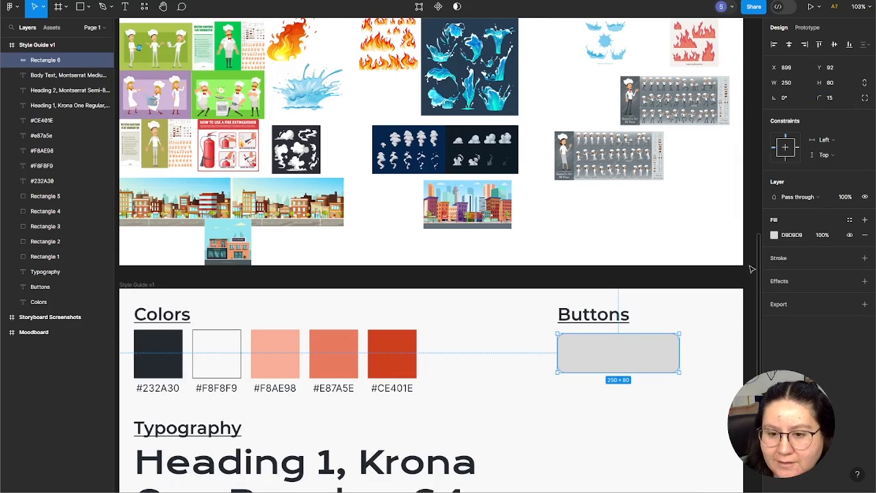
left_click(699, 354)
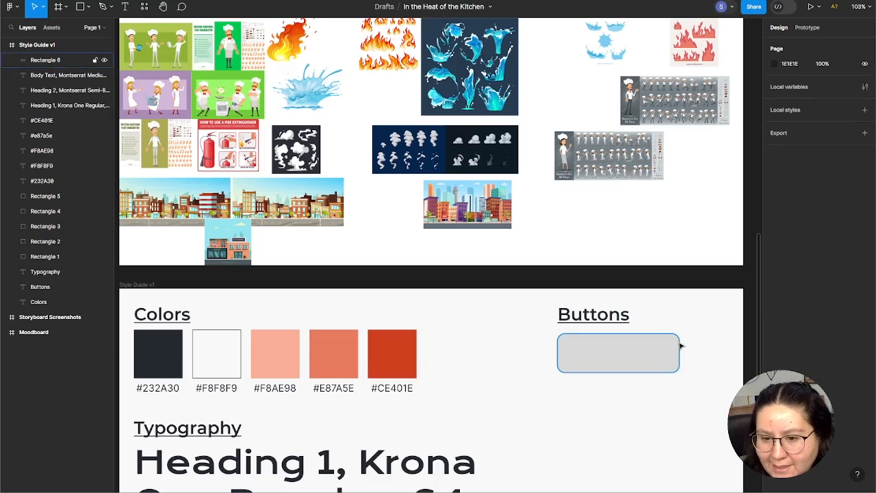
- Try a corner radius of 100 on the button rectangle and set it back to 15
left_click(651, 364)
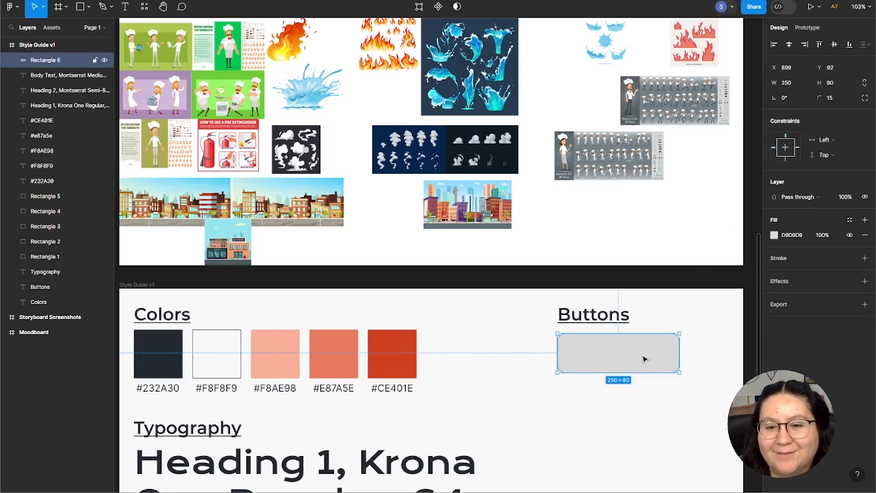
left_click(831, 99)
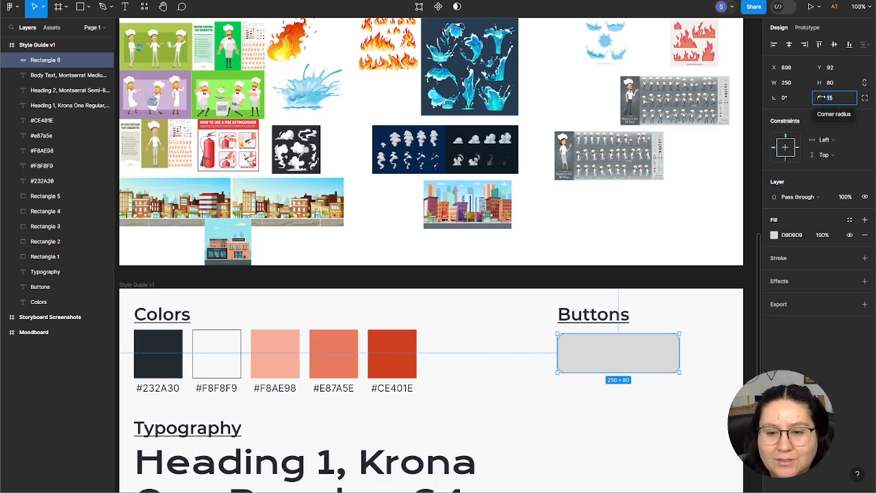
type("100")
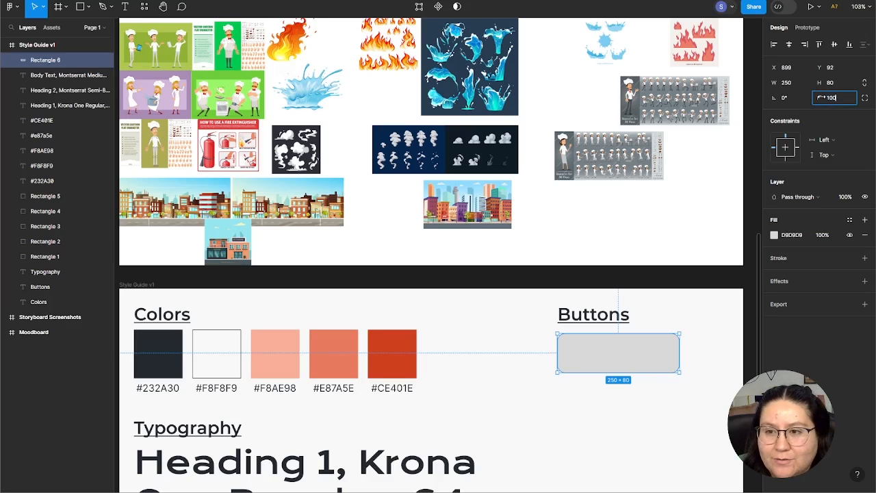
key("Return")
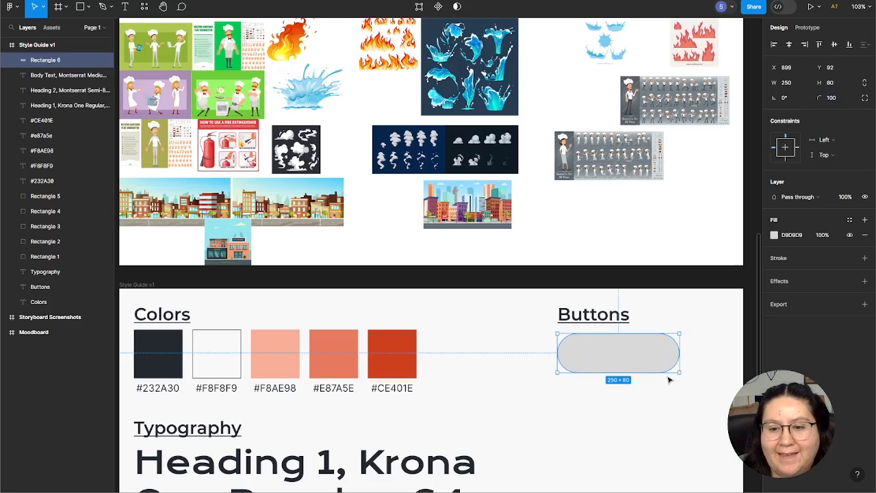
left_click(831, 99)
type("15")
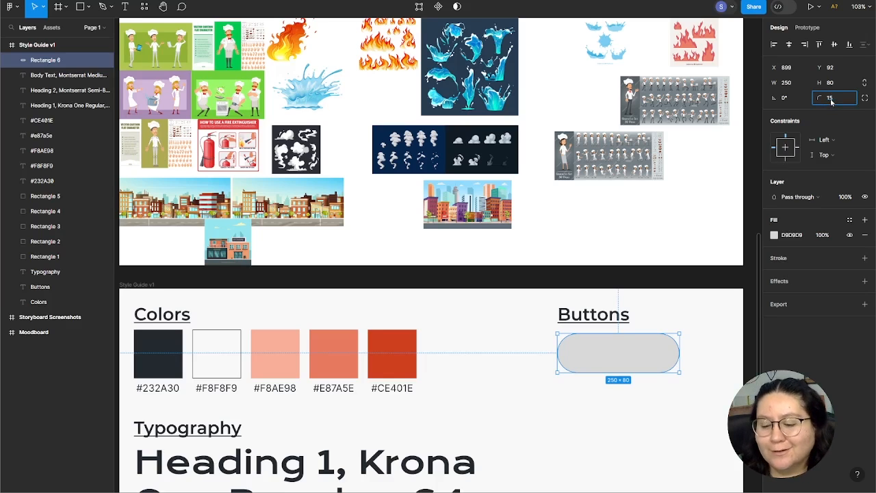
key("Return")
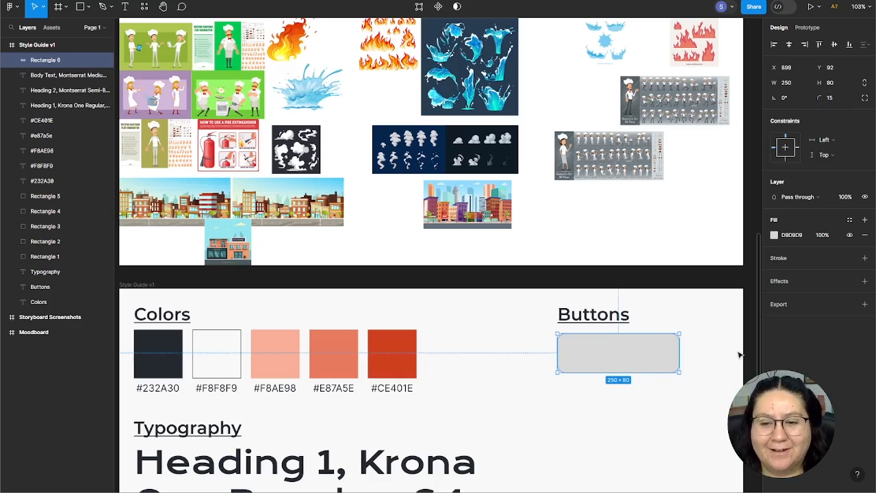
- Recolor the button rectangle to #E87A5E by sampling the matching swatch with the eyedropper
scroll(651, 376, "down", 5)
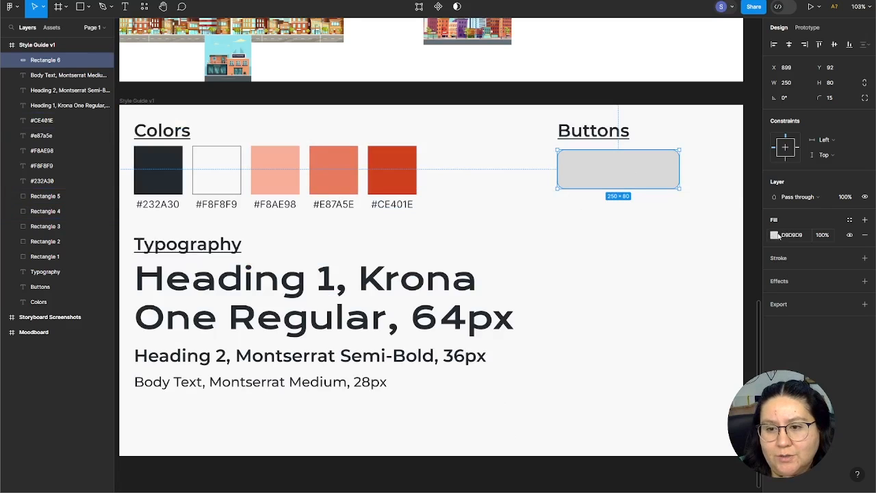
left_click(774, 235)
left_click(664, 377)
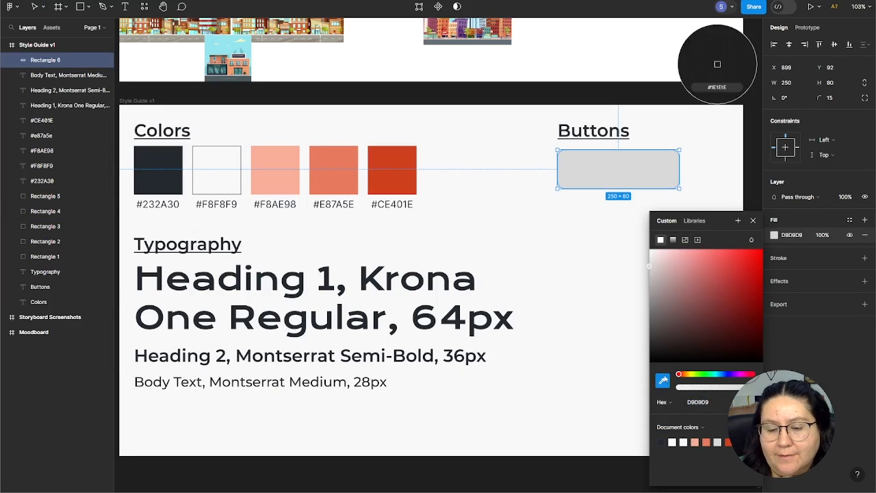
left_click(333, 153)
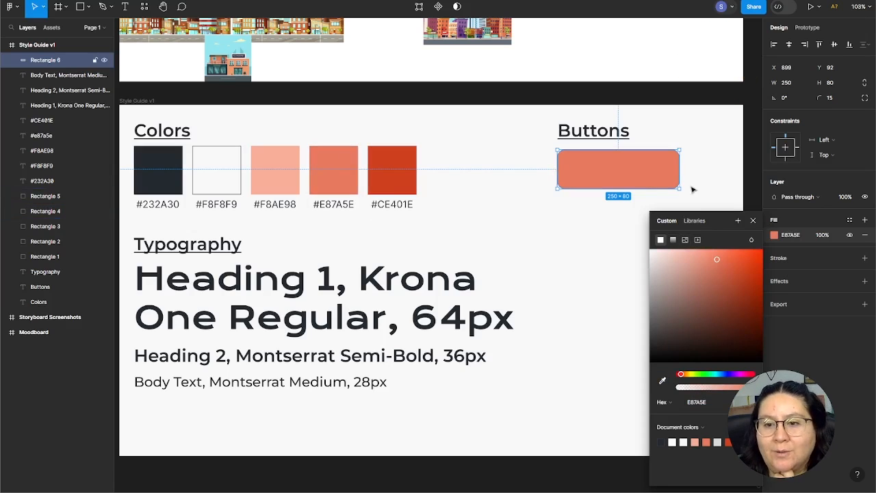
left_click(752, 221)
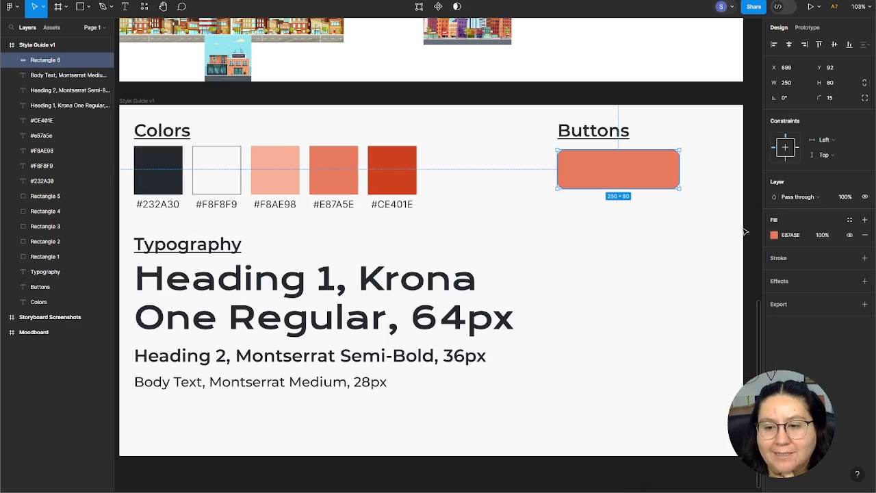
- Add an inside stroke to the button, colored #232A30 from the dark swatch, with a weight of 3
left_click(777, 258)
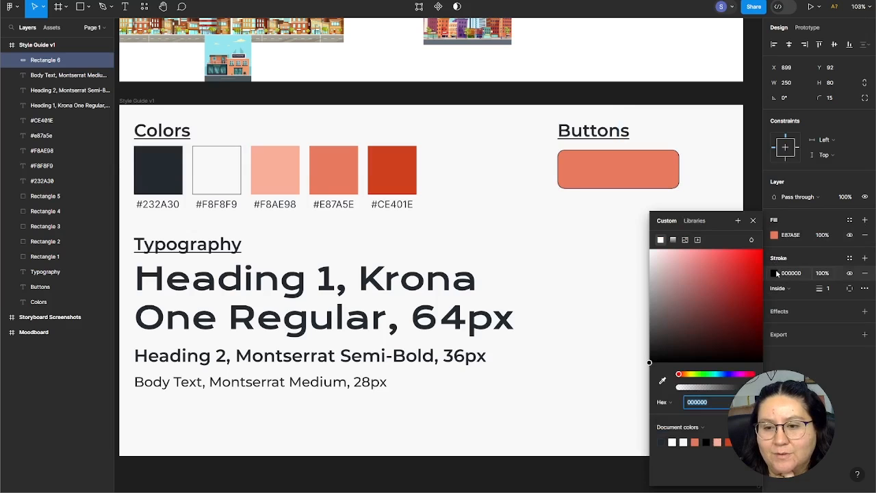
left_click(774, 273)
left_click(663, 381)
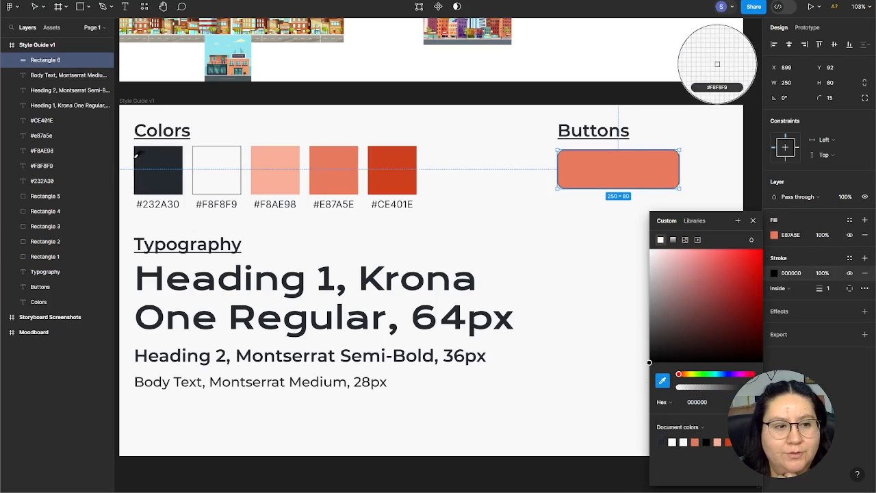
left_click(151, 153)
left_click(830, 291)
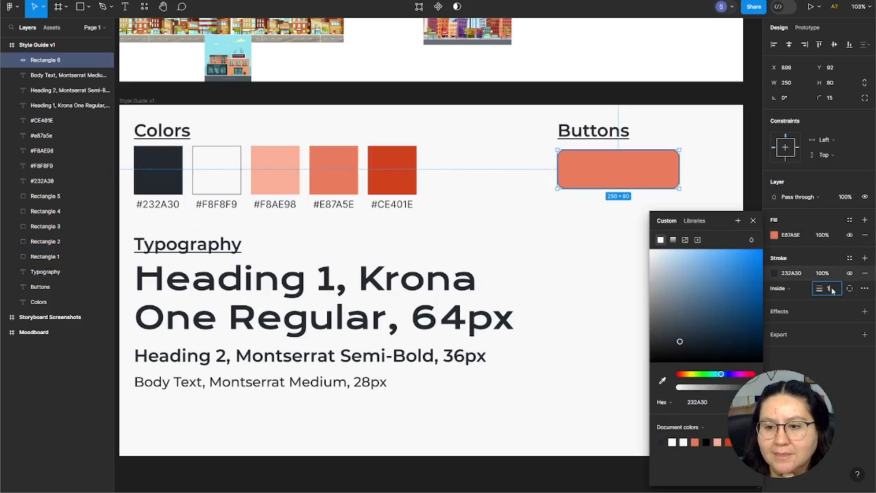
type("3")
key("Return")
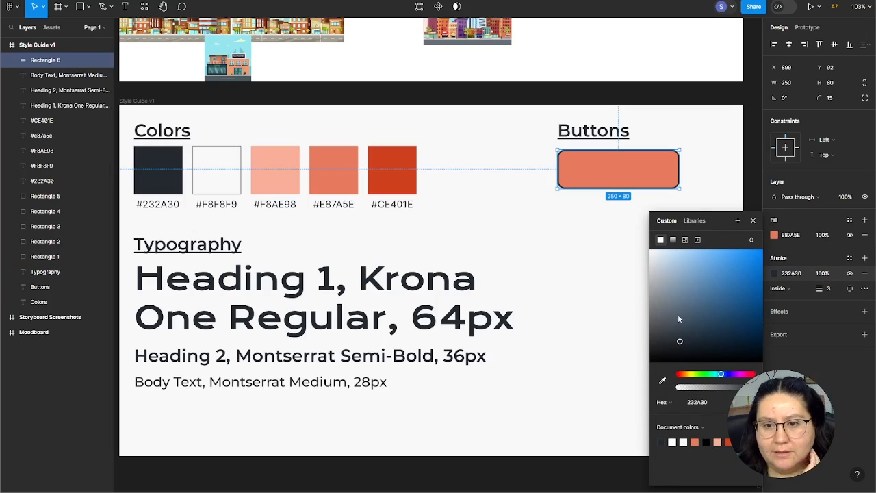
left_click(631, 294)
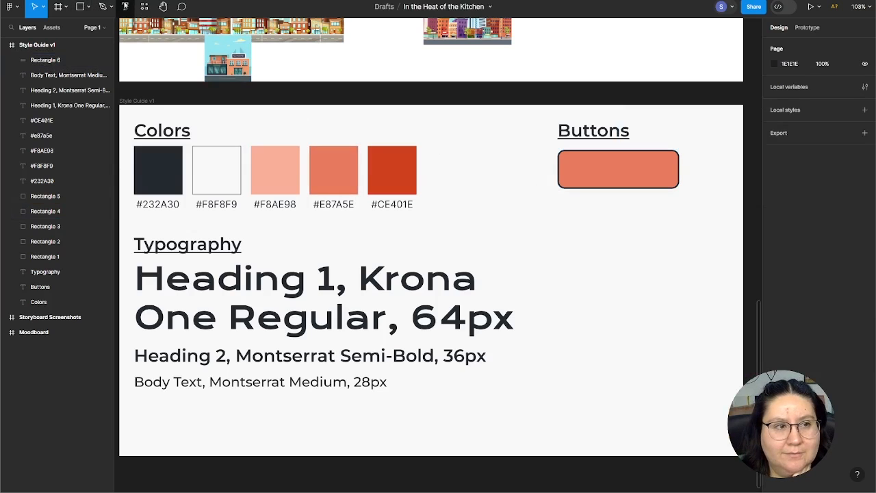
- Add the text label "Primary" on top of the button rectangle
left_click(125, 6)
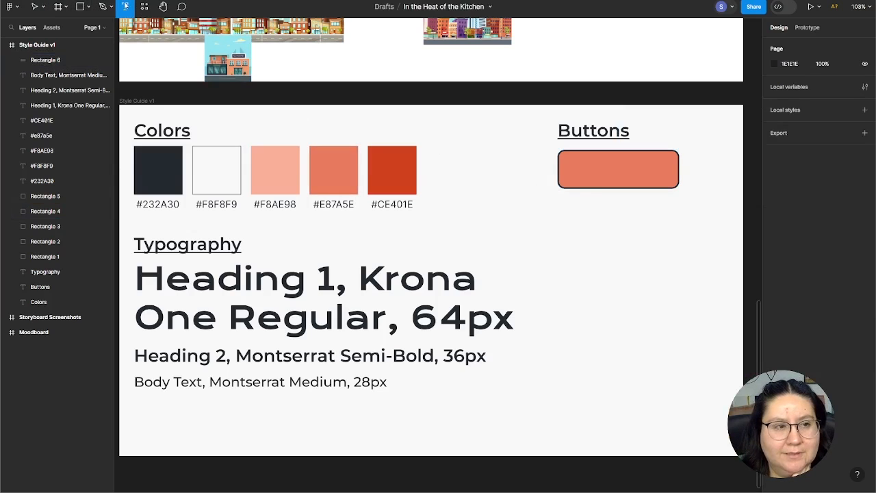
left_click(578, 171)
type("P")
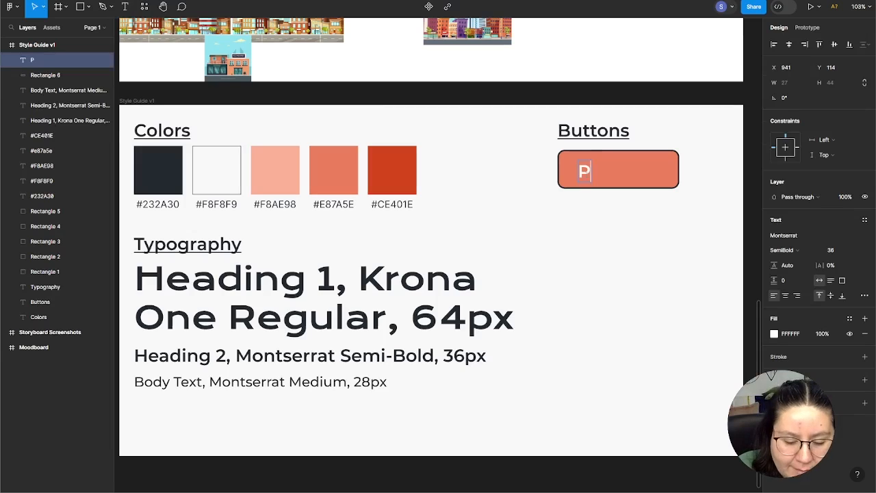
type("rimary")
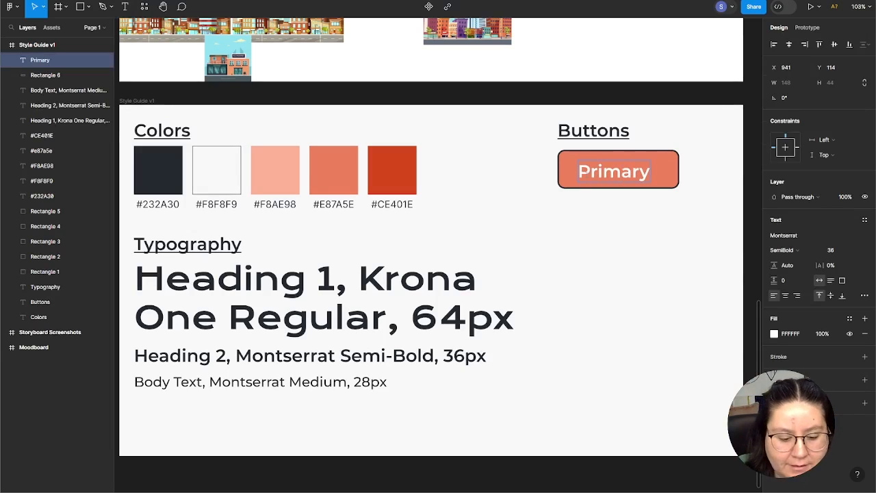
key("Escape")
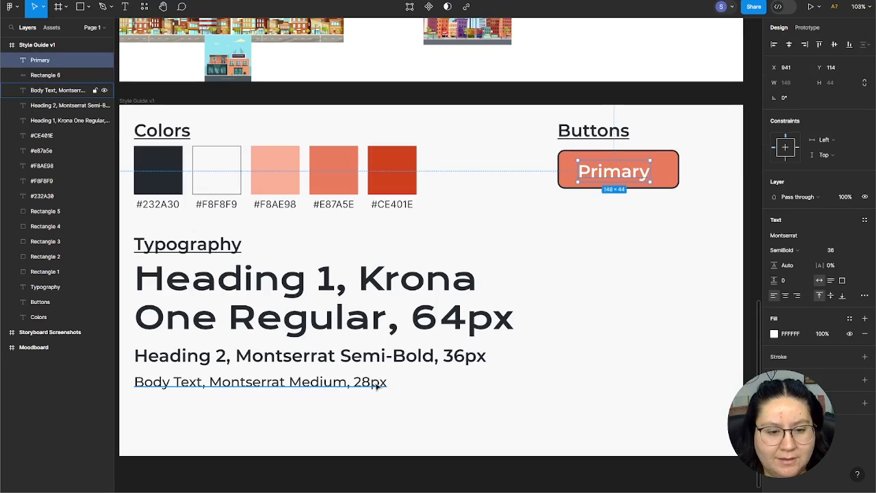
- Set the "Primary" label to Montserrat Medium with a font size of 24
left_click(804, 254)
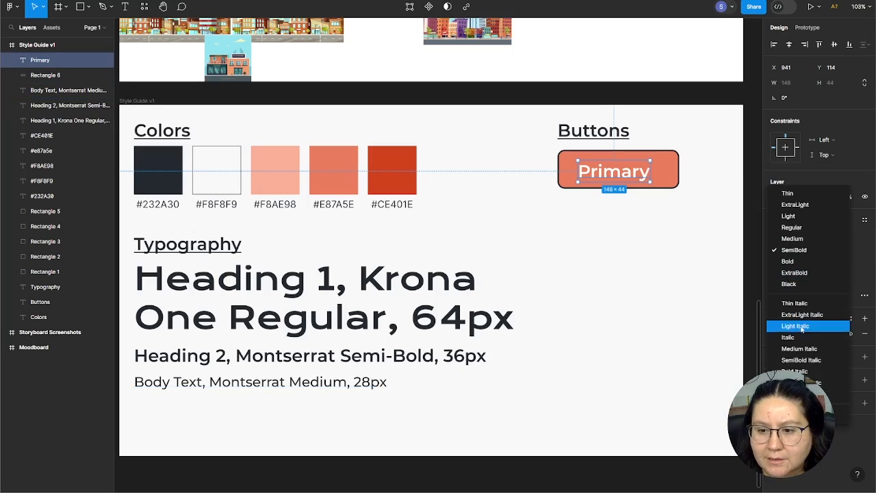
left_click(797, 241)
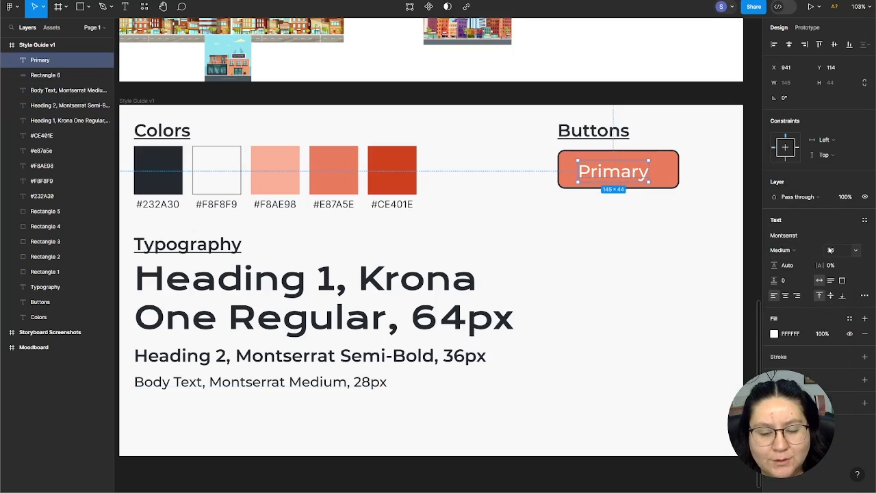
left_click(832, 250)
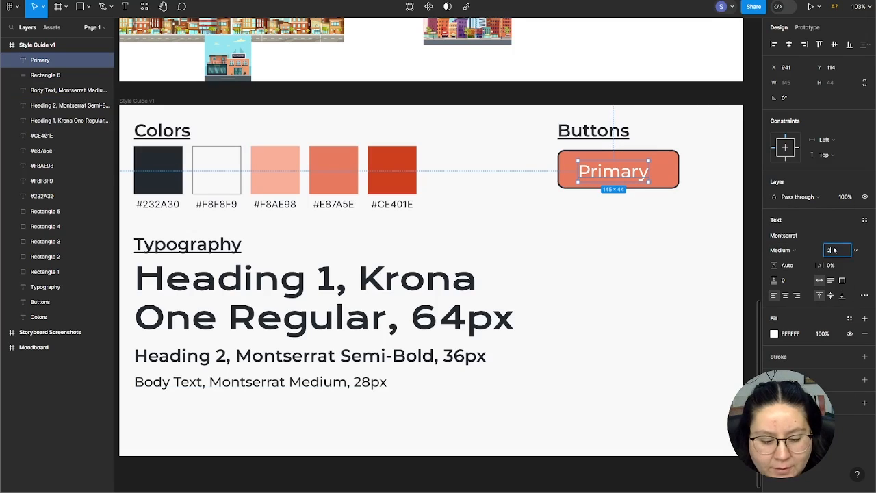
key("Return")
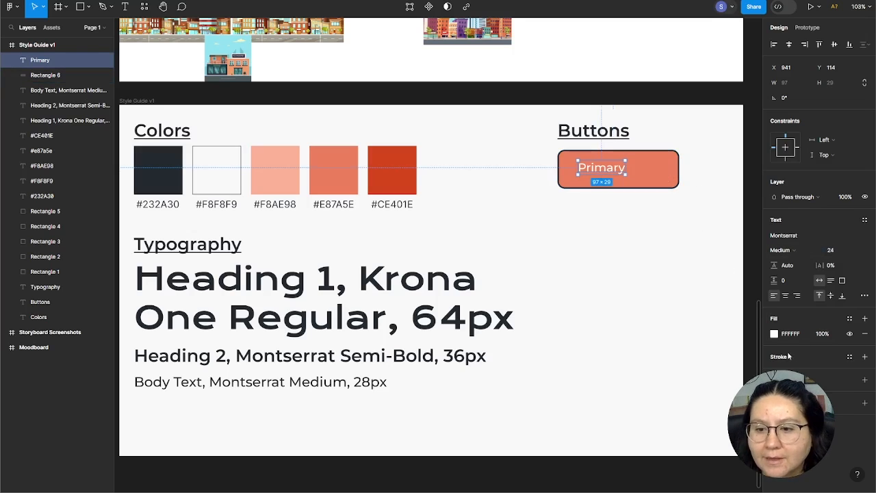
- Recolor the "Primary" label to #232A30 by sampling the dark swatch with the eyedropper
left_click(774, 334)
left_click(661, 380)
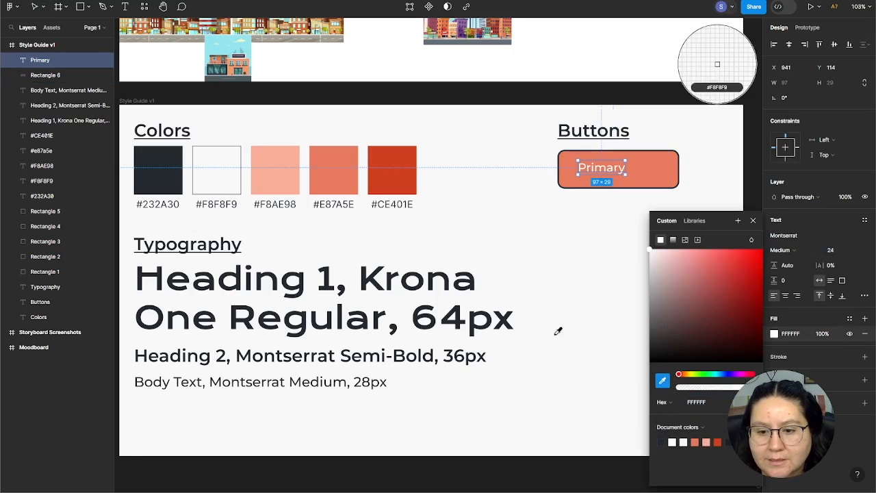
left_click(164, 168)
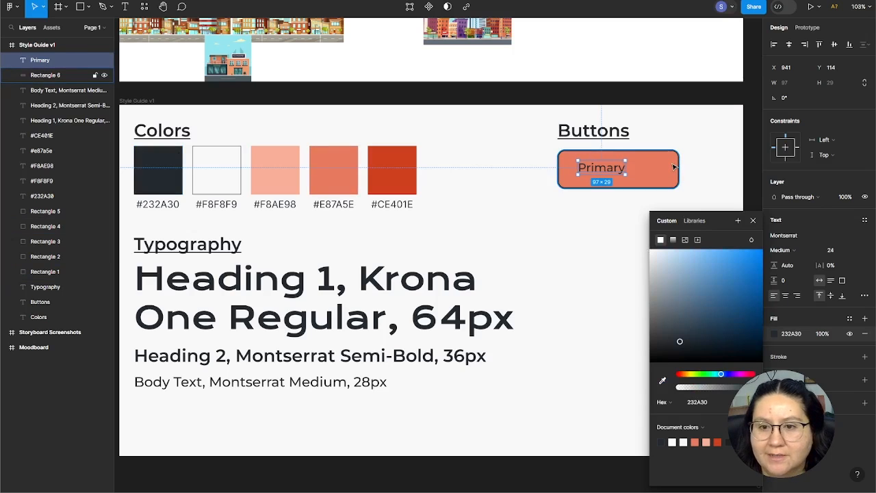
- Center the "Primary" label horizontally and vertically on its button rectangle
left_click(674, 167, "shift")
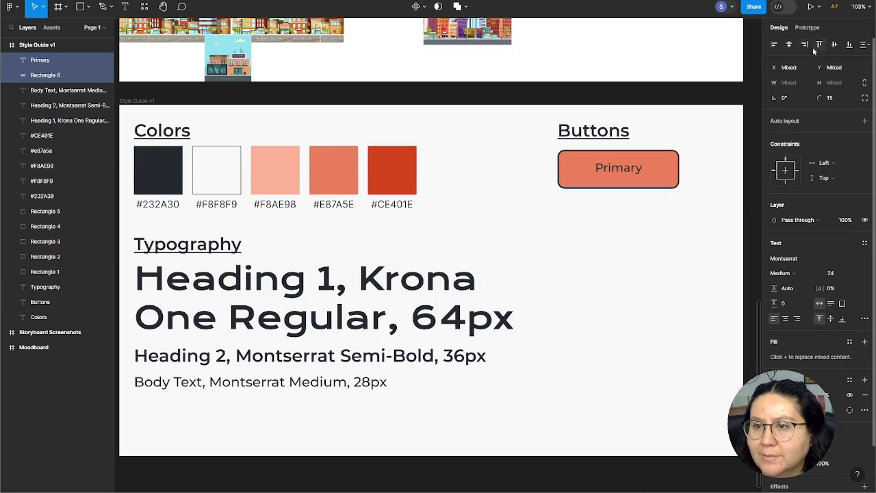
left_click(833, 45)
left_click(702, 242)
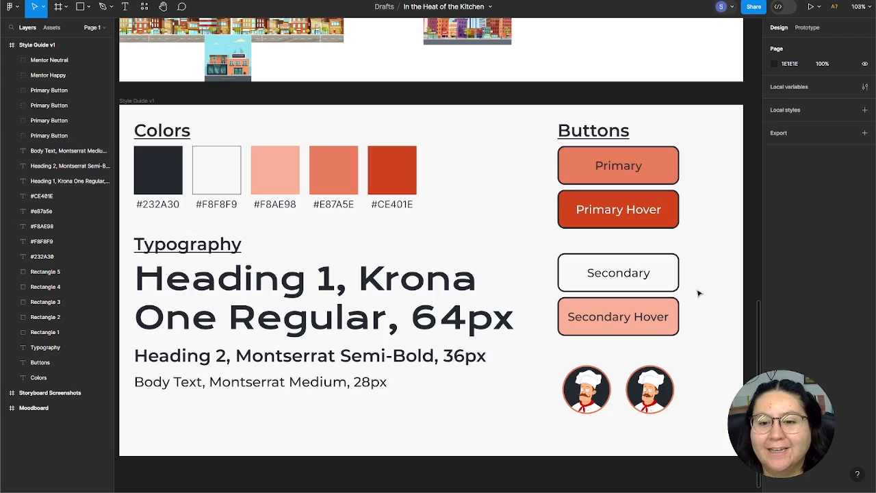
- Examine the neutral and happy chef mentor icons below the secondary buttons up close
left_click(664, 286)
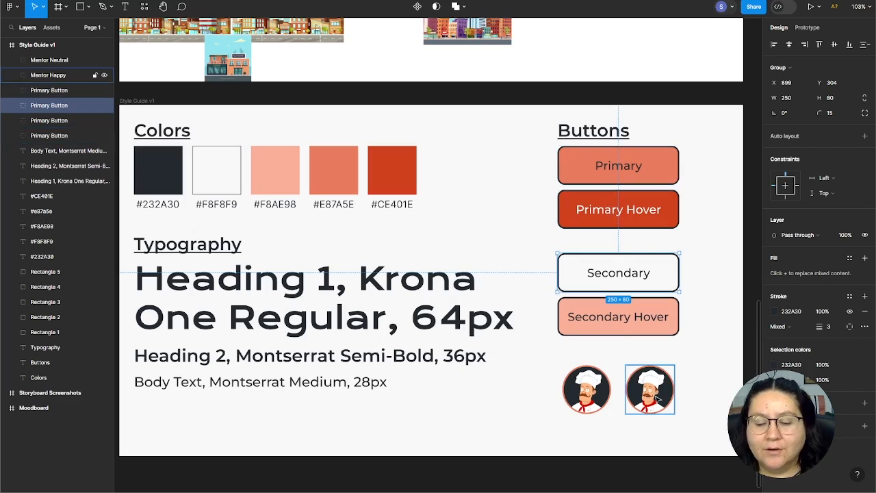
scroll(657, 395, "down", 2)
scroll(655, 393, "up", 5, "ctrl")
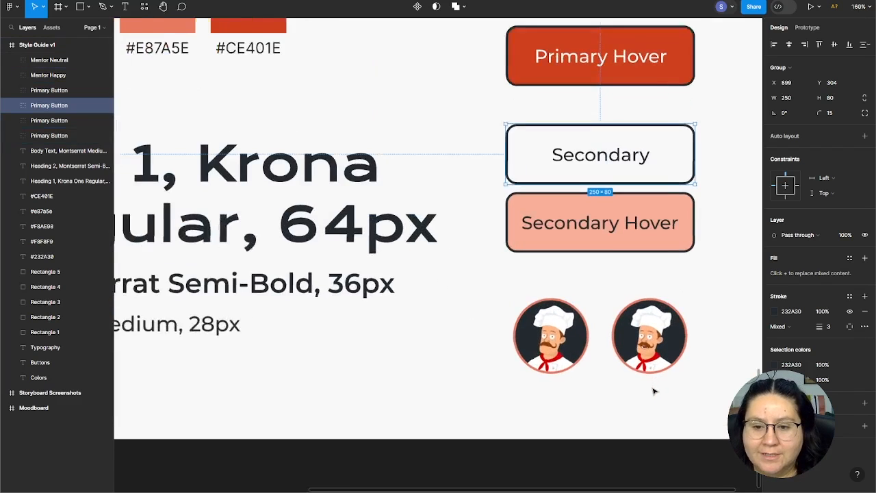
scroll(651, 392, "up", 8, "ctrl")
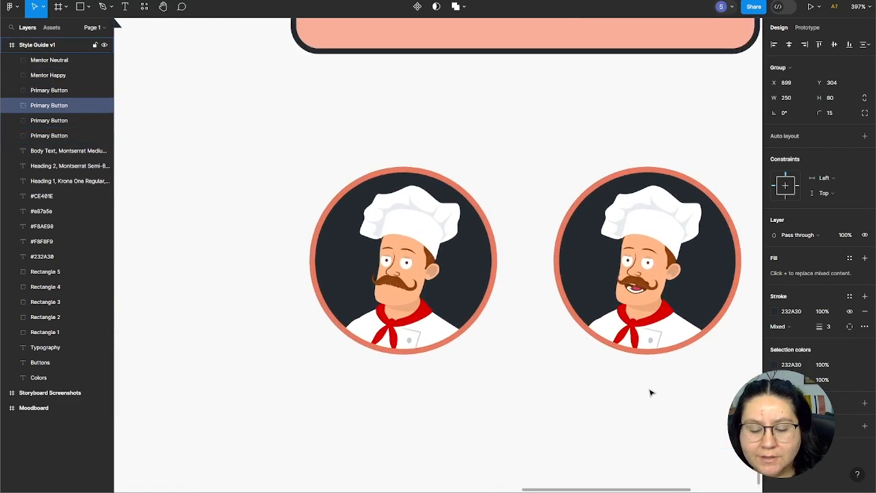
scroll(641, 418, "right", 3)
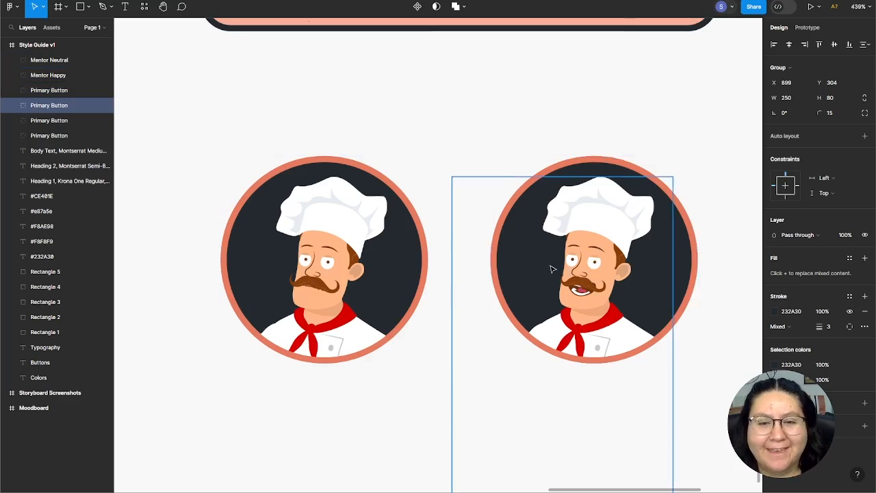
scroll(570, 271, "down", 10, "ctrl")
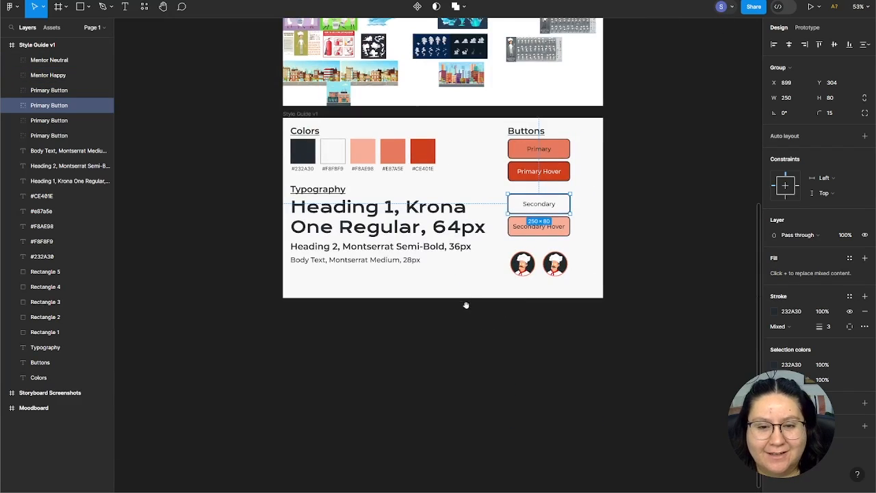
left_click_drag(466, 304, 515, 372)
scroll(515, 373, "up", 5, "ctrl")
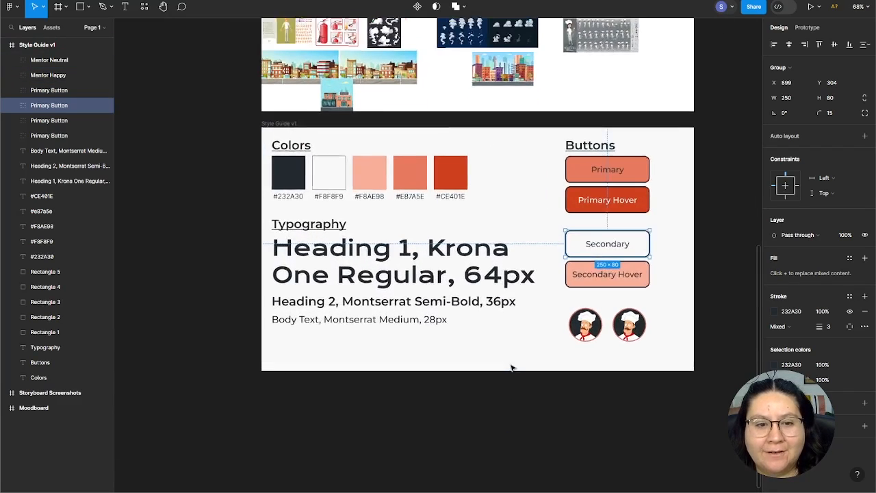
- Nudge the Typography heading and its three text samples together about 20 px down
scroll(524, 374, "up", 2)
scroll(526, 374, "up", 2)
scroll(527, 385, "up", 3, "ctrl")
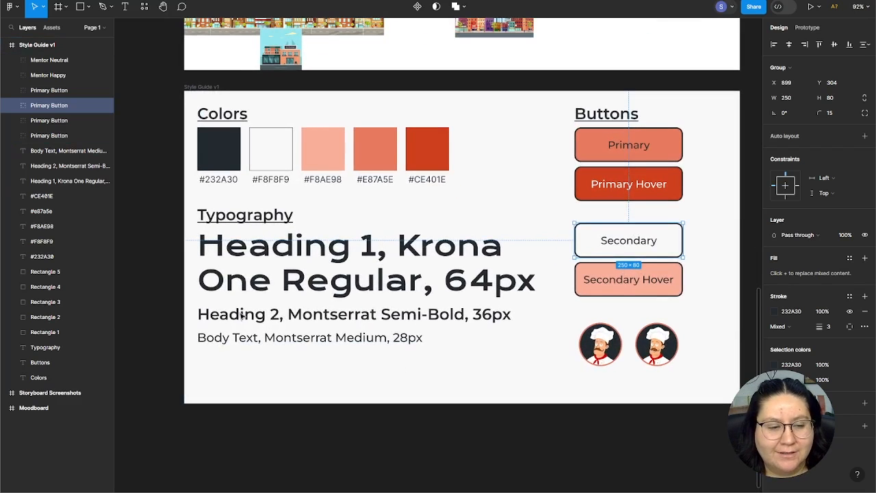
left_click_drag(204, 200, 499, 371)
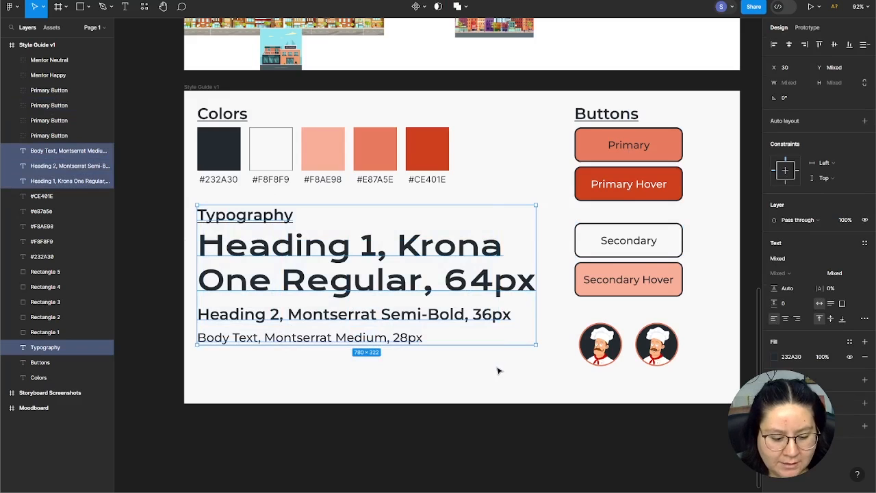
key("shift+Down")
key("shift+Down")
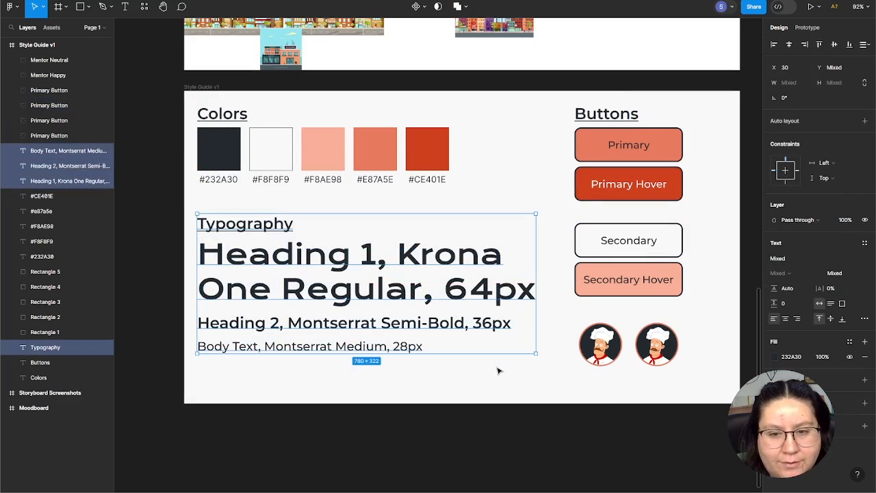
left_click(600, 390)
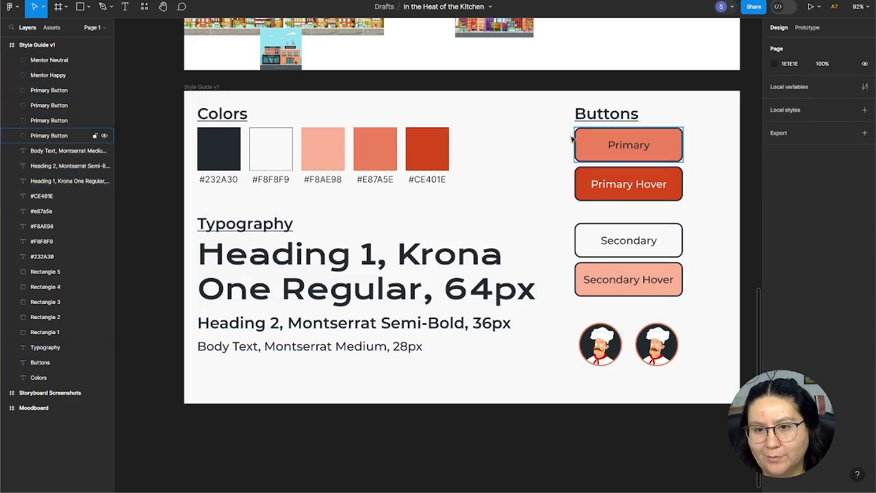
- Nudge the Buttons heading, all four buttons and both mentor icons together about 10 px to the right
left_click_drag(558, 104, 575, 147)
left_click_drag(689, 326, 709, 377)
key("shift+Right")
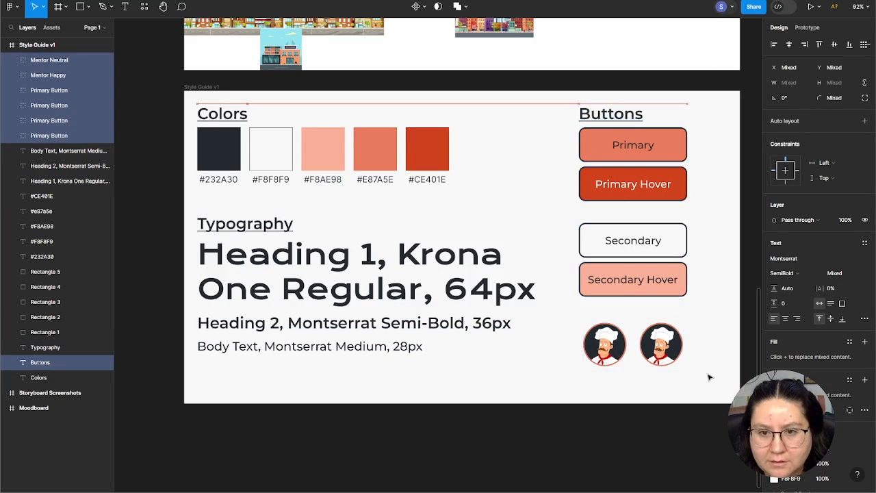
left_click(535, 381)
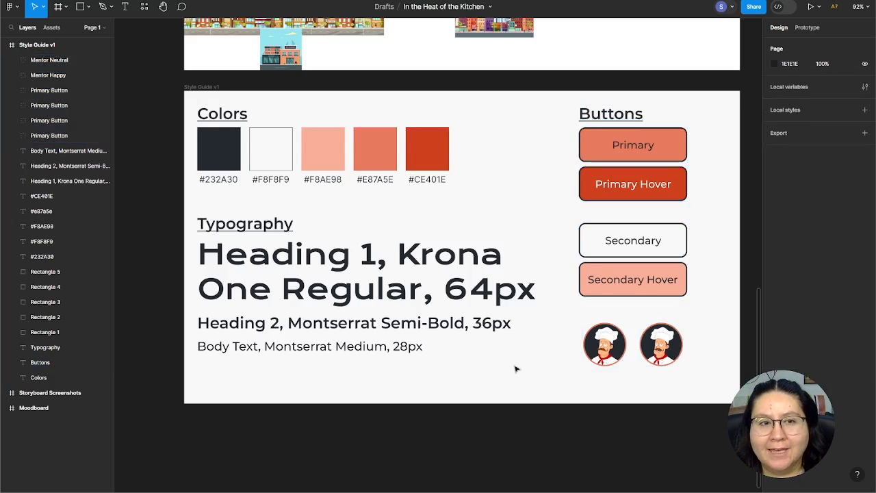
scroll(519, 367, "down", 2)
left_click(662, 345)
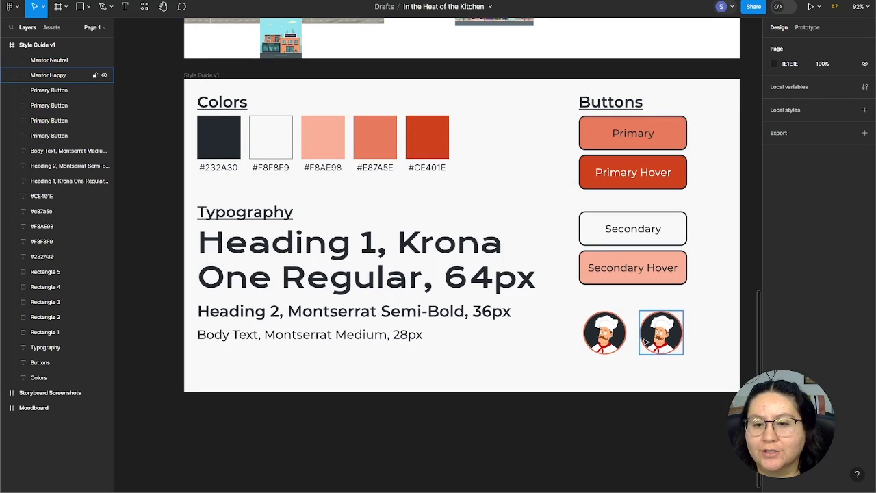
left_click(659, 375)
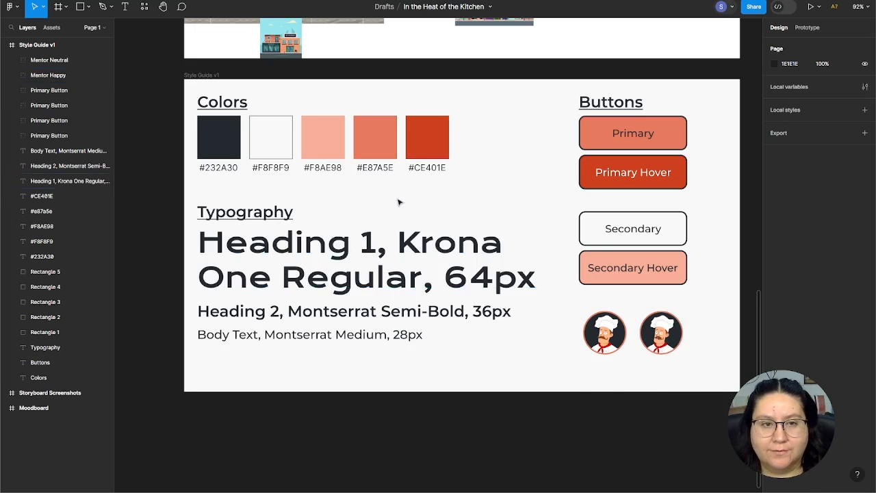
scroll(356, 175, "up", 5)
scroll(472, 267, "down", 4)
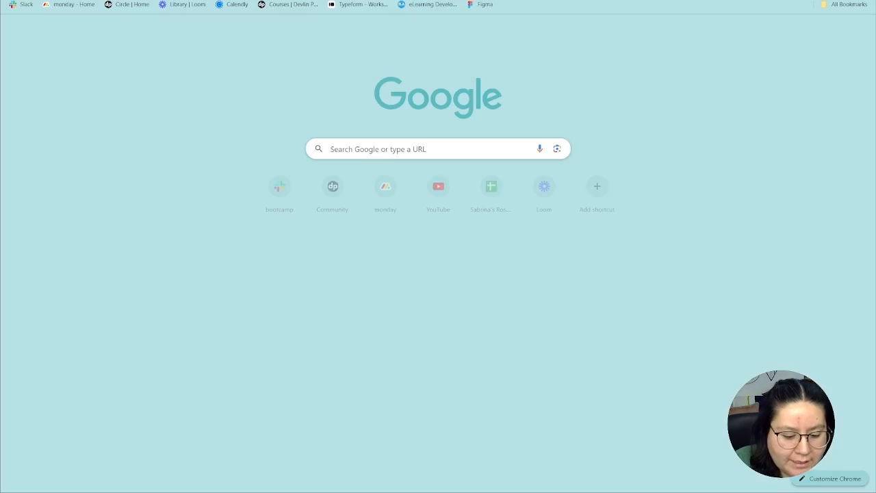
- Switch to the web browser and open the WebAIM Contrast Checker page
type("webaim")
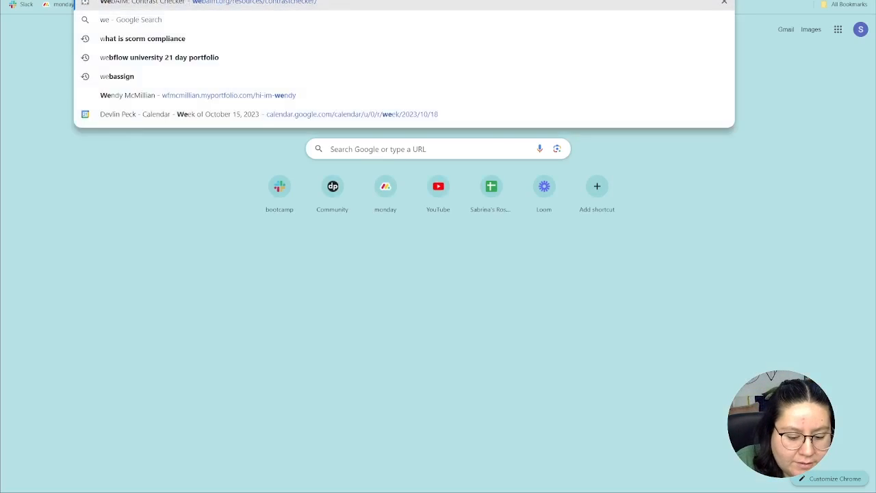
key("Return")
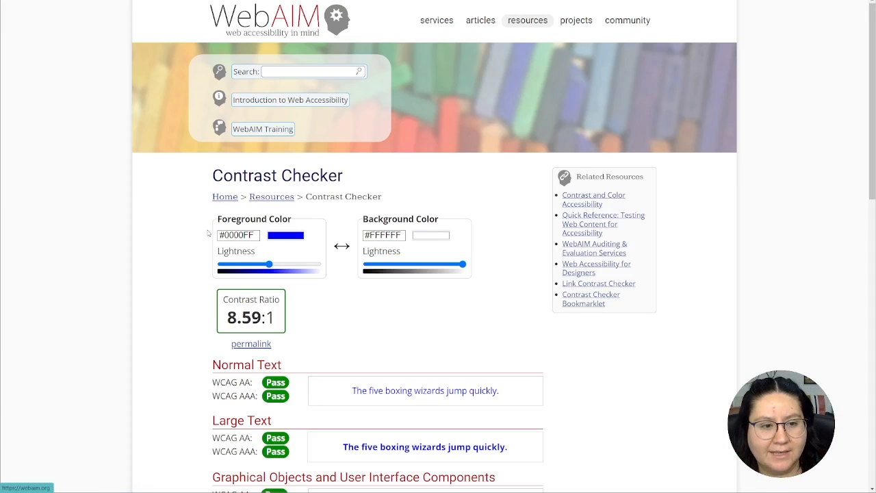
scroll(251, 254, "down", 1)
scroll(251, 254, "down", 2)
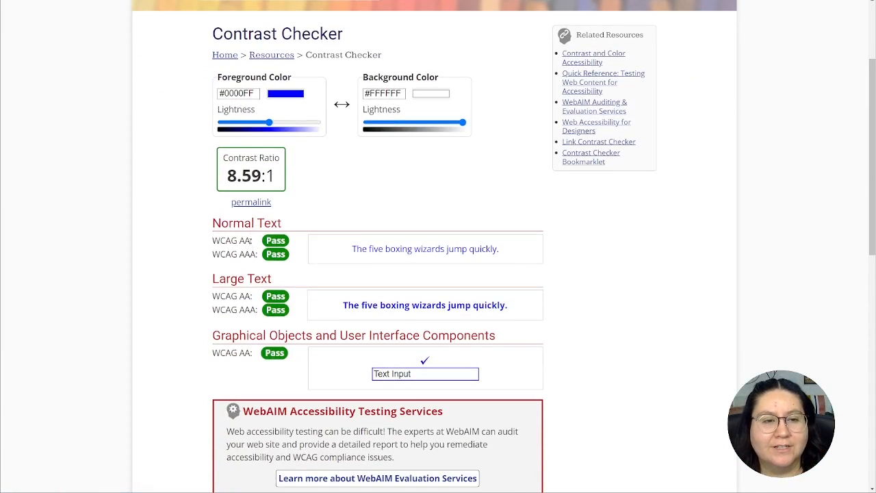
- Examine the checker's foreground and background color fields, its WCAG AA and AAA ratings and the explanation of required contrast ratios
left_click(236, 94)
left_click_drag(236, 94, 217, 96)
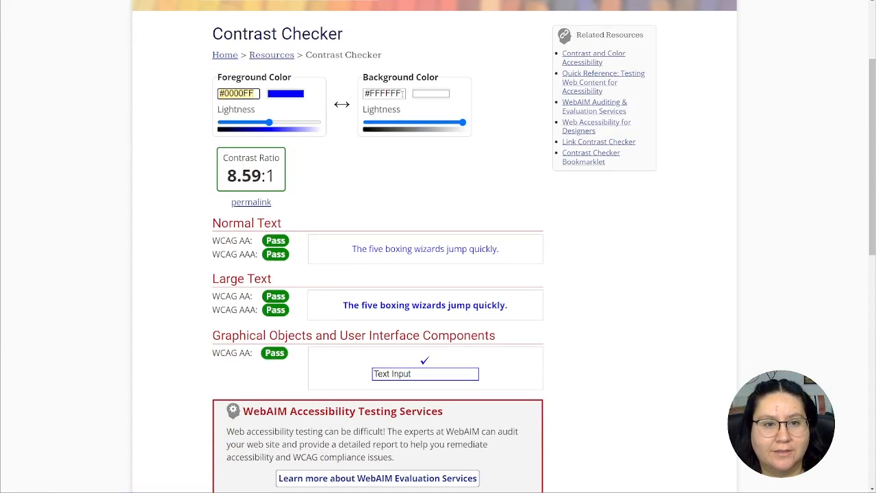
left_click(403, 94)
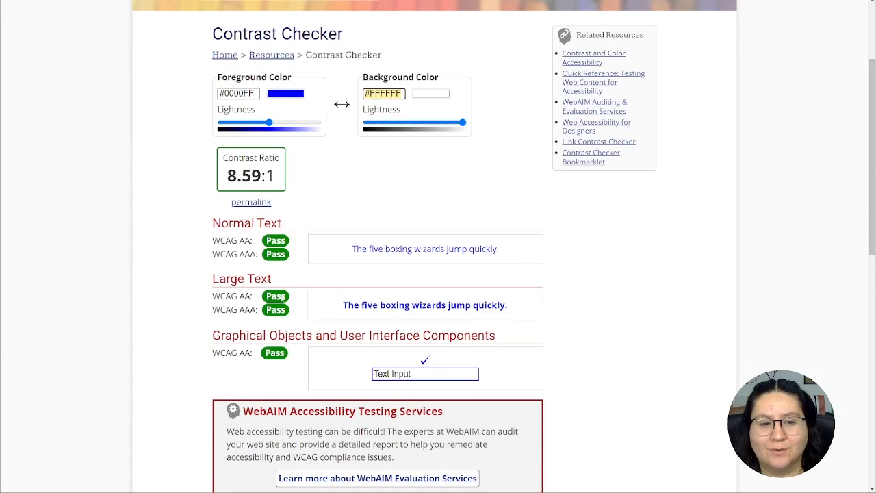
scroll(283, 323, "down", 5)
scroll(280, 303, "up", 3)
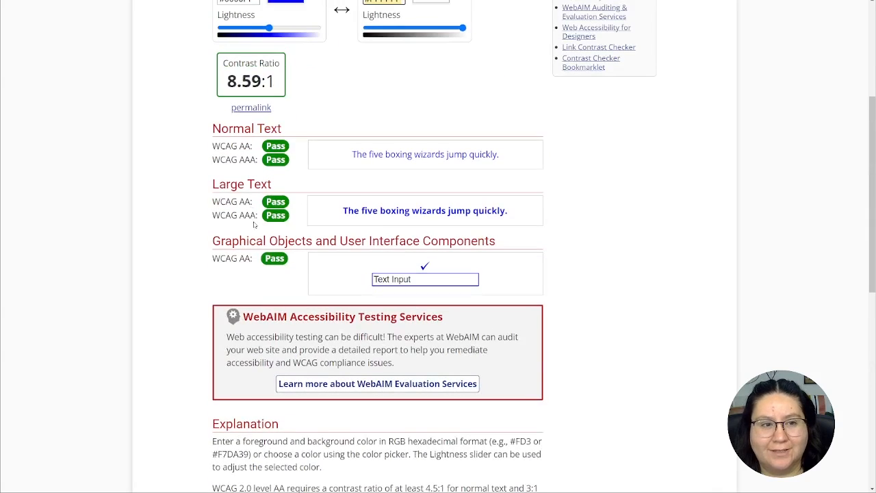
scroll(253, 198, "down", 2)
scroll(254, 198, "down", 3)
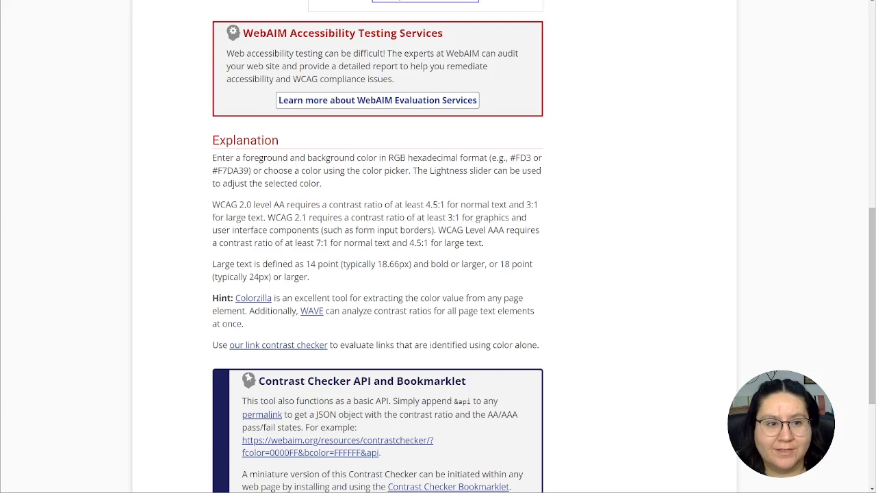
scroll(284, 255, "up", 6)
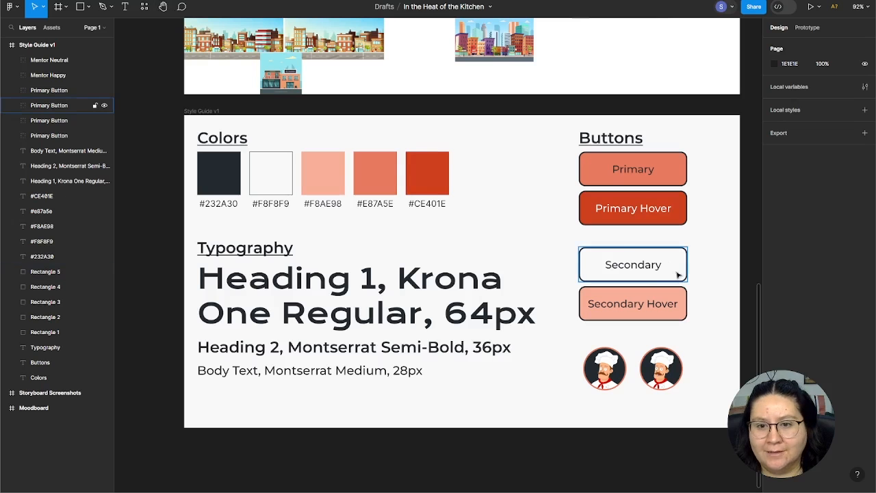
- Inspect the text properties of the Primary Hover button's label
left_click(659, 211)
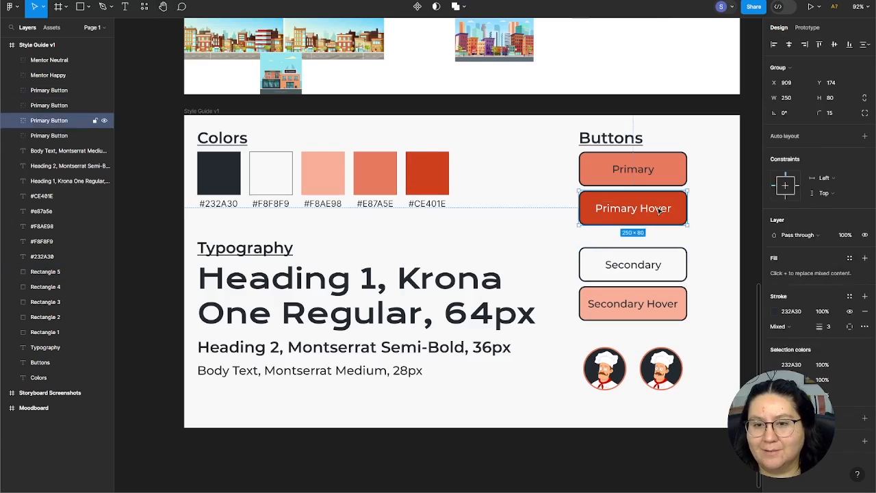
double_click(660, 212)
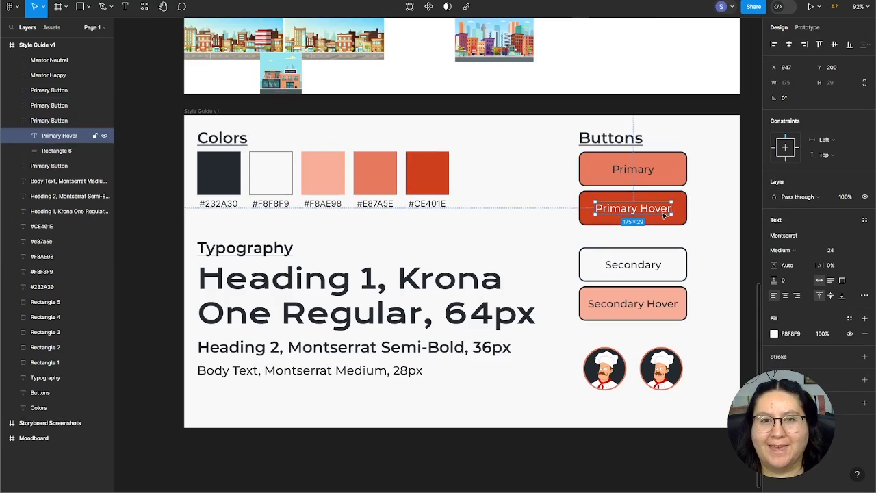
left_click(553, 238)
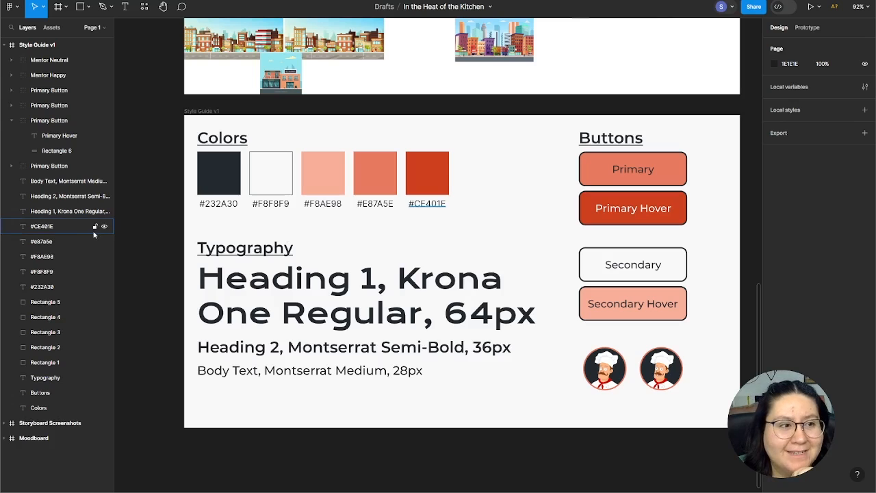
- Create a color style named Dark Neutral from the fill of the #232A30 swatch
left_click(205, 211)
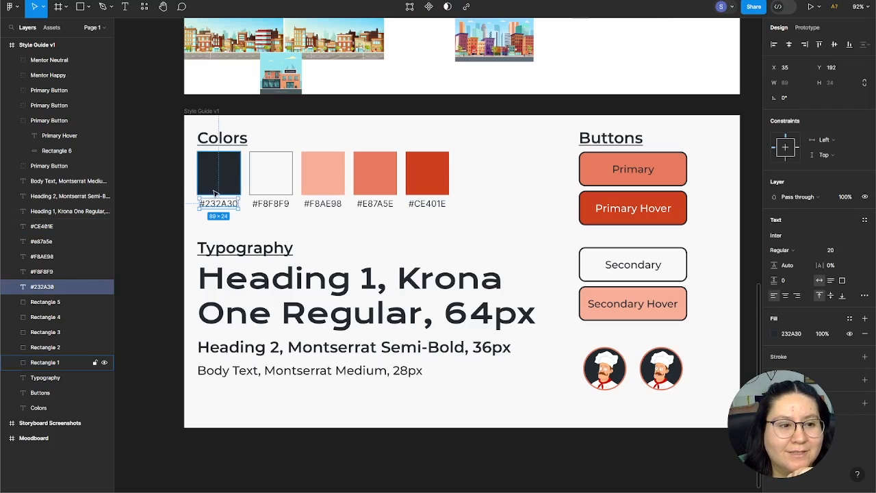
left_click(215, 193)
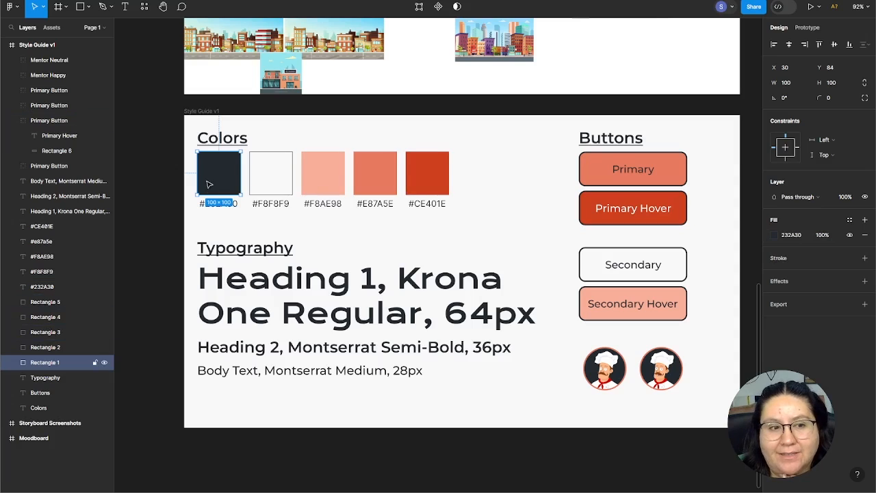
left_click(864, 220)
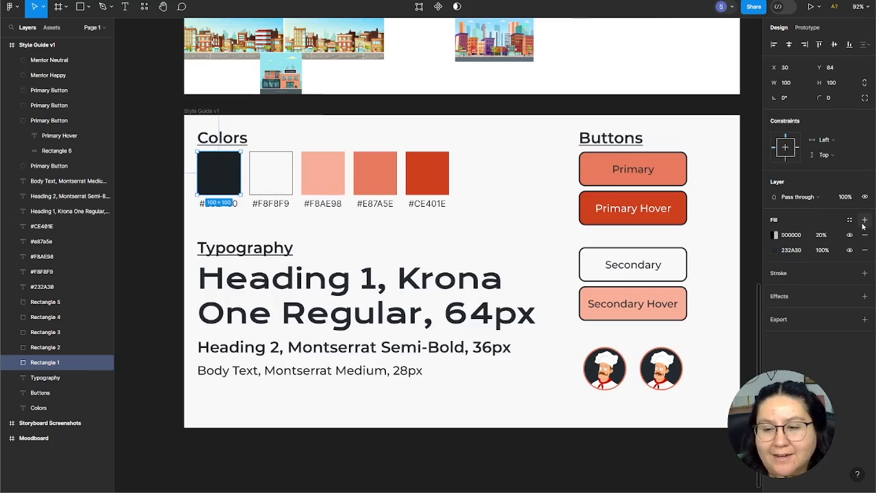
left_click(864, 235)
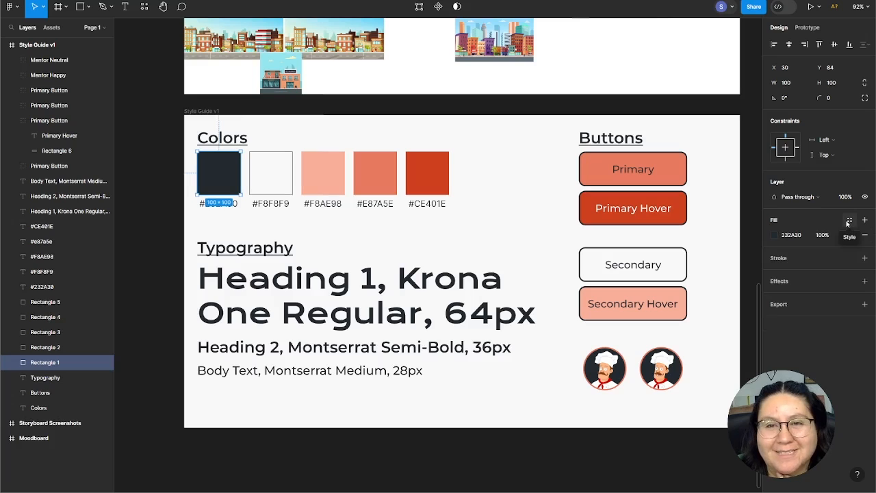
left_click(848, 220)
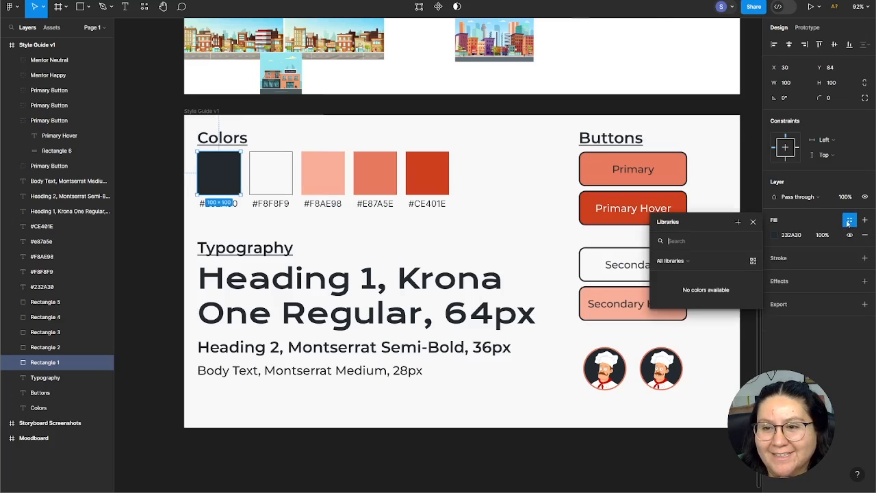
left_click(738, 223)
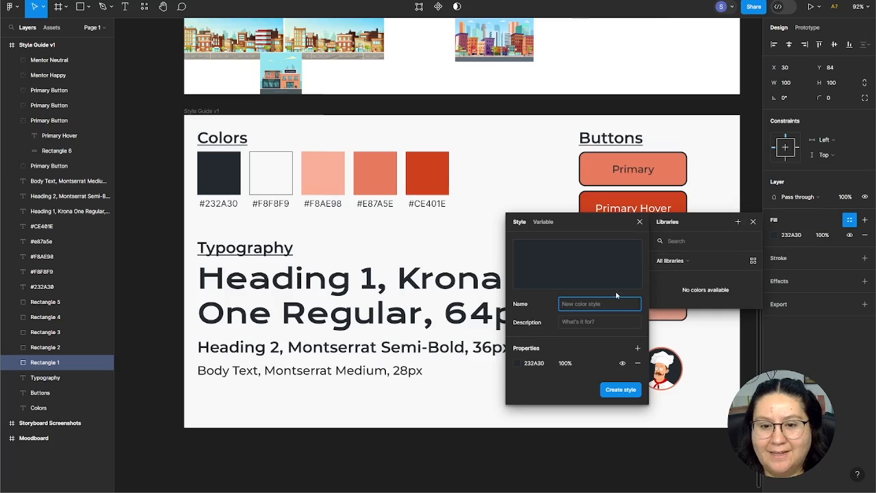
type("Da")
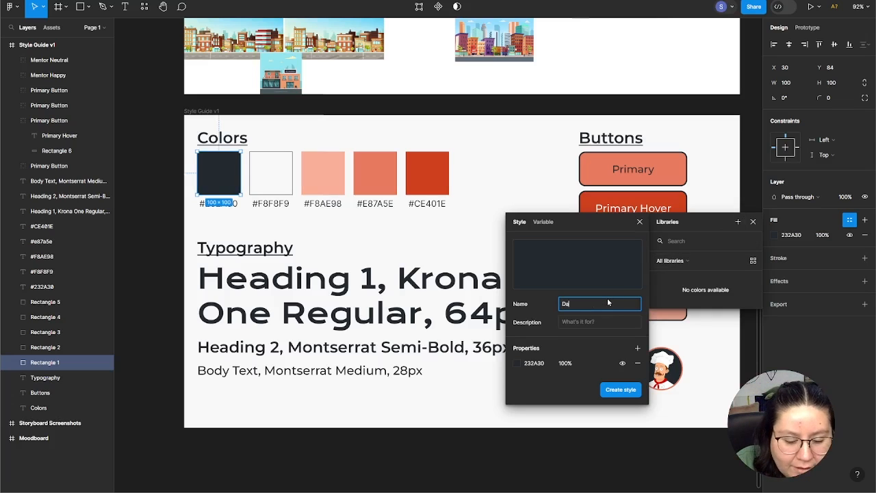
type("rk Neutral")
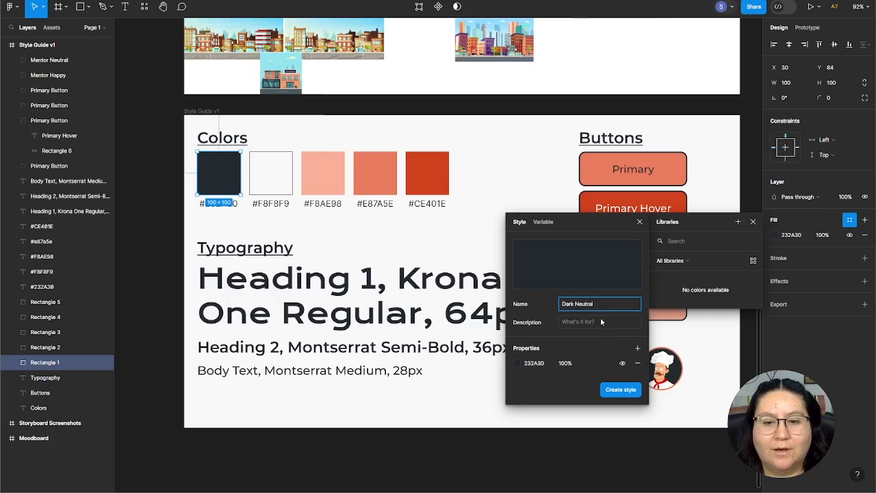
left_click(601, 319)
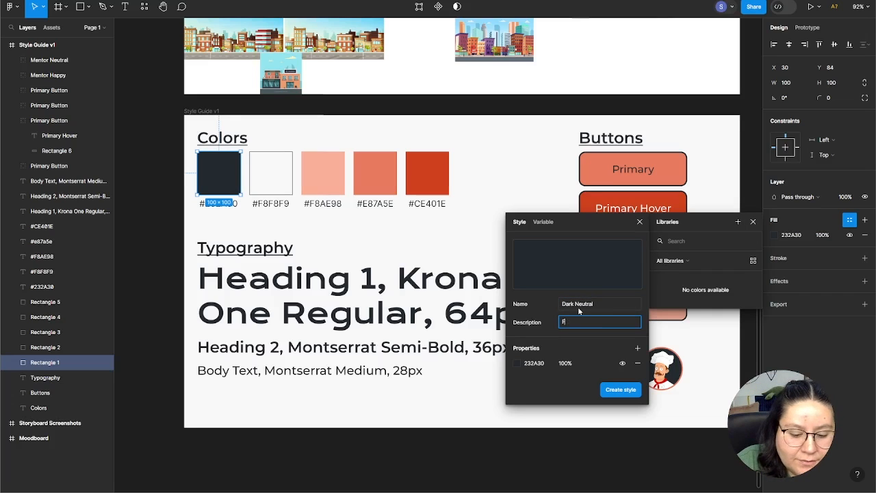
left_click(621, 390)
left_click(753, 221)
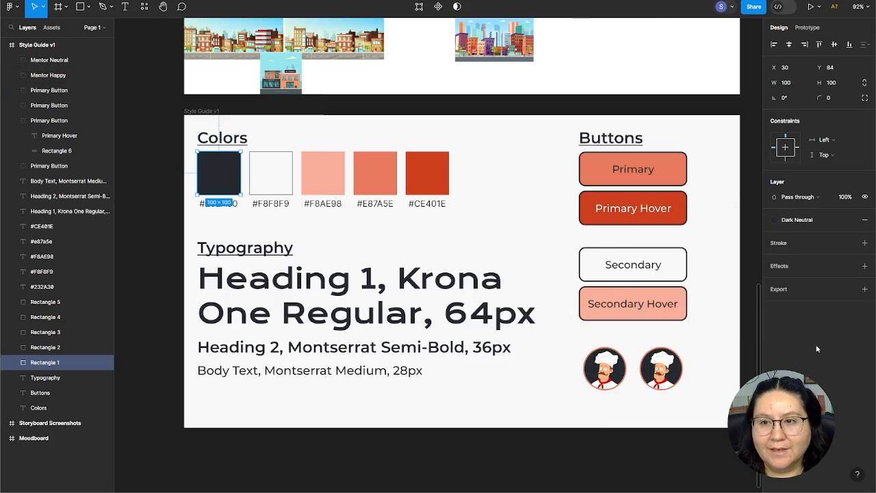
left_click(756, 240)
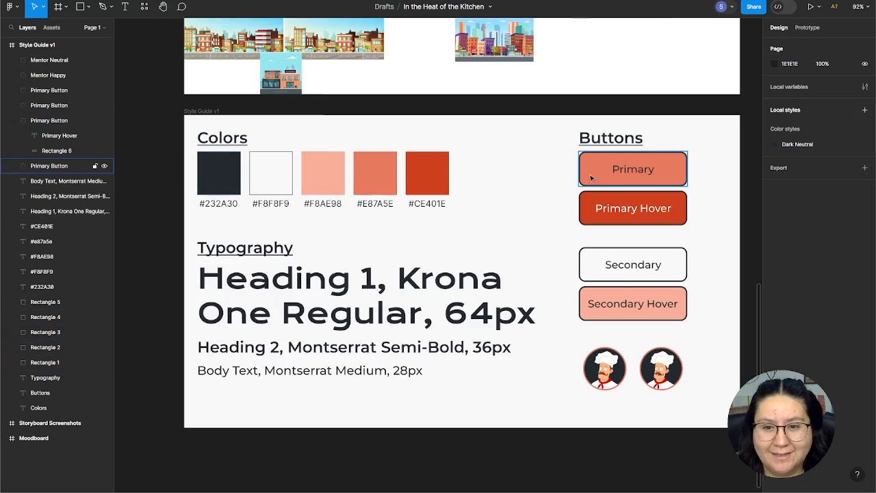
- Create a text style named Body Text from the Montserrat Medium 28px body text sample
left_click(382, 370)
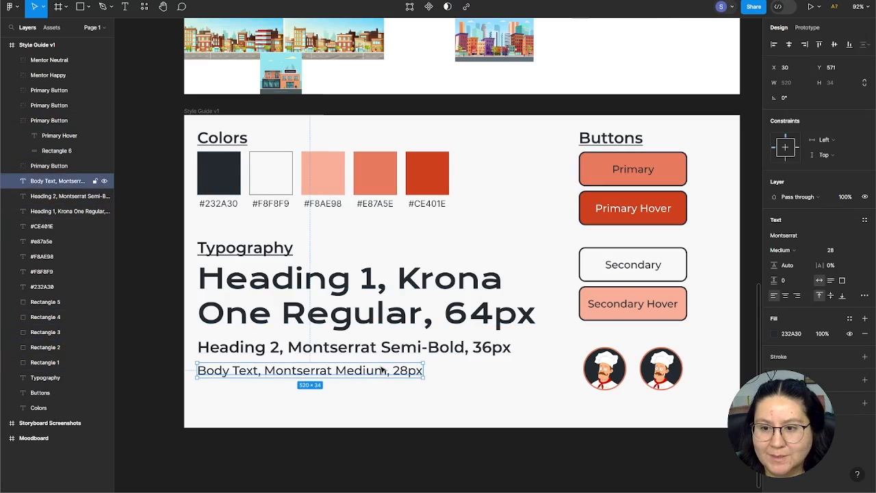
left_click(865, 222)
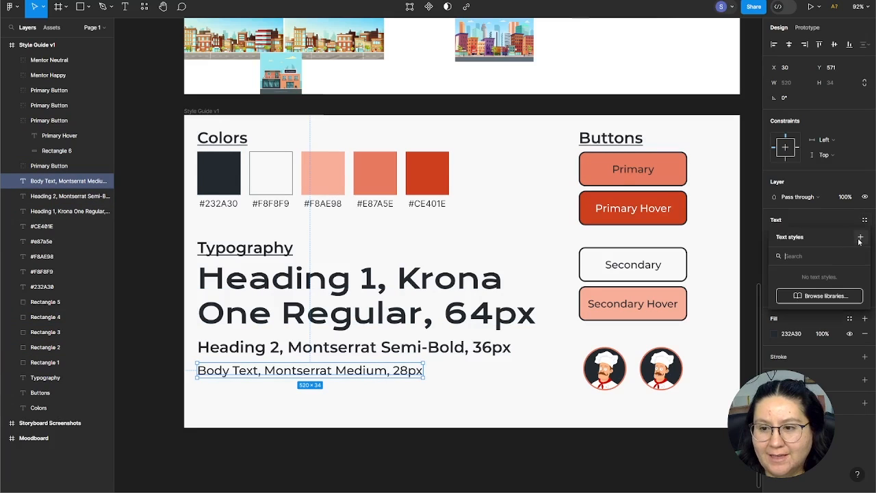
left_click(861, 237)
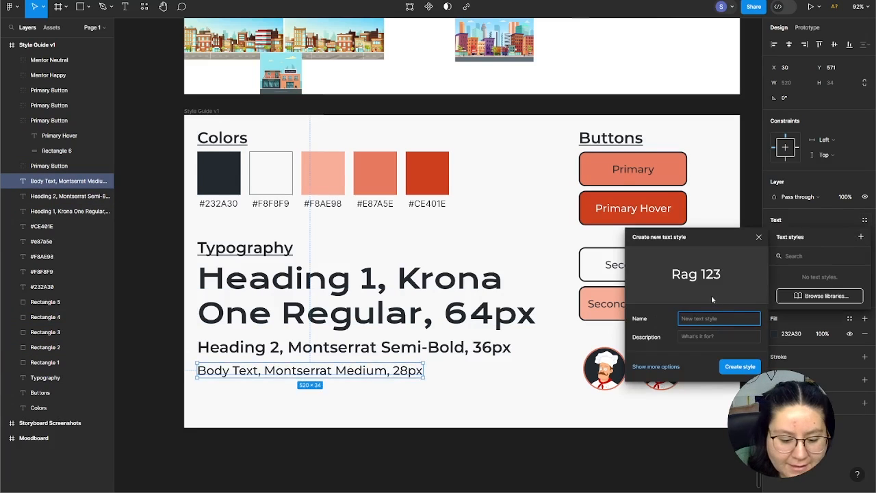
type("Bo")
key("BackSpace")
key("BackSpace")
type("Bo")
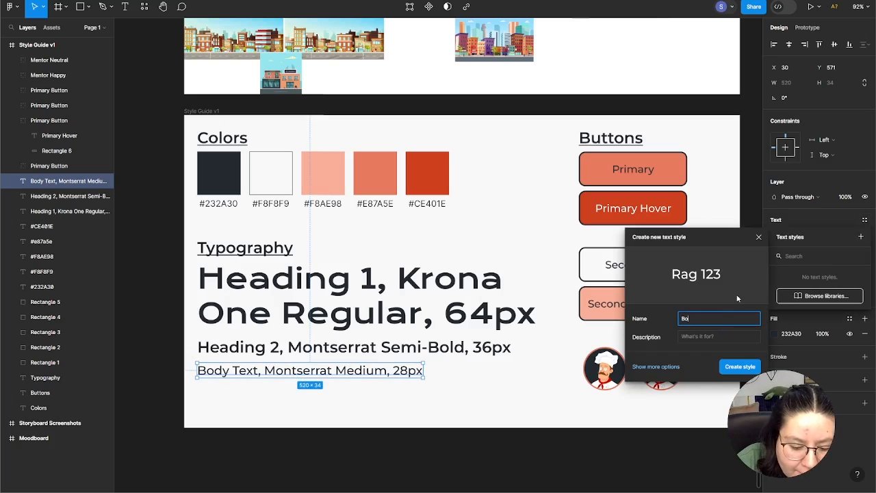
type("dy Text")
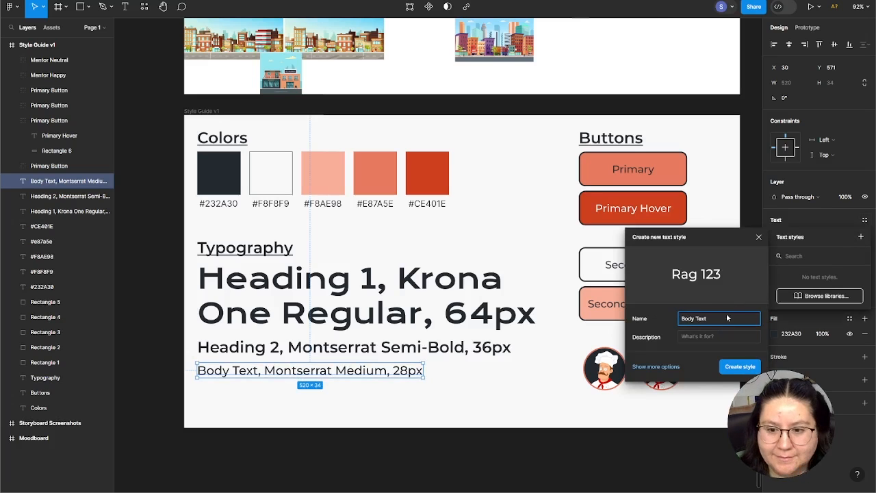
left_click(719, 337)
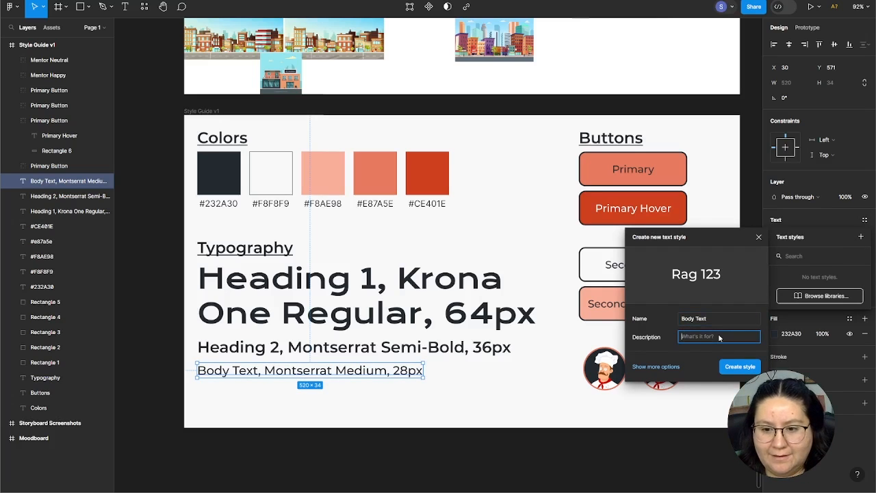
left_click(729, 367)
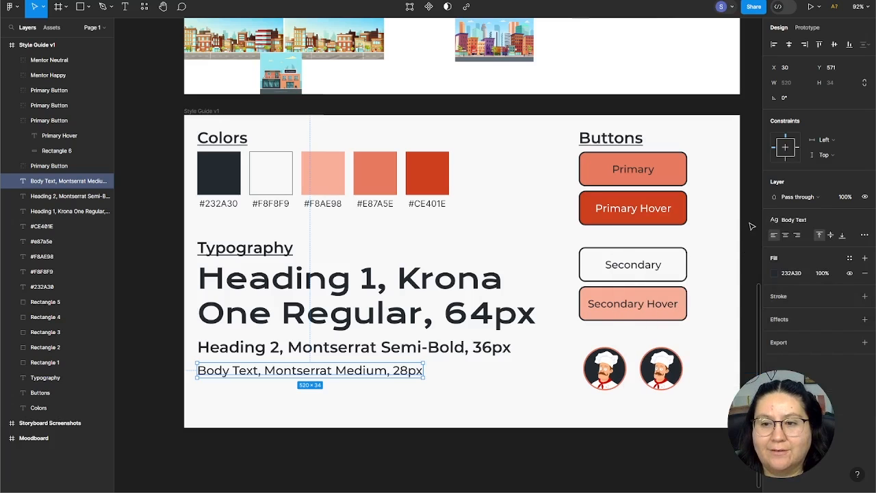
left_click(753, 225)
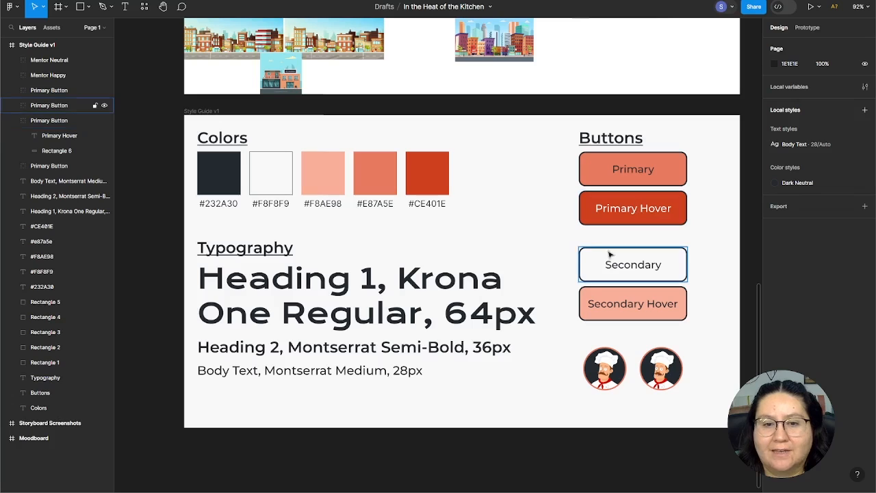
- Try the Body Text style on the #CE401E color label and undo it
double_click(427, 203)
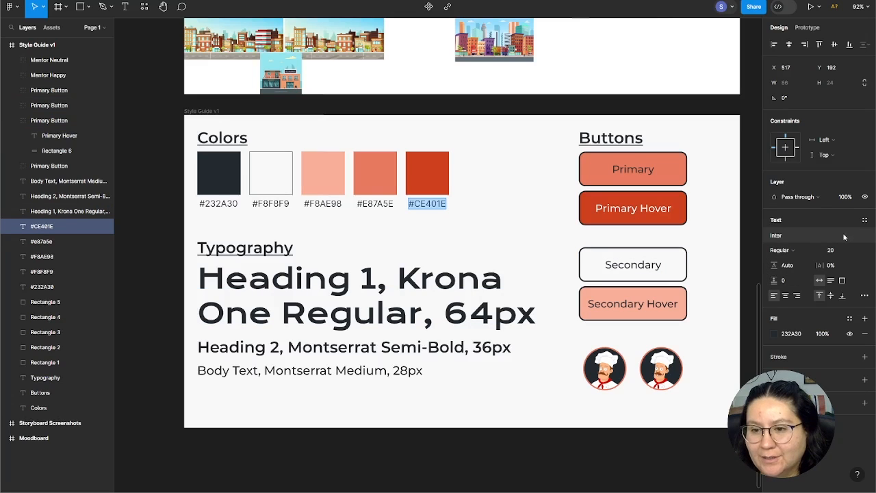
left_click(864, 220)
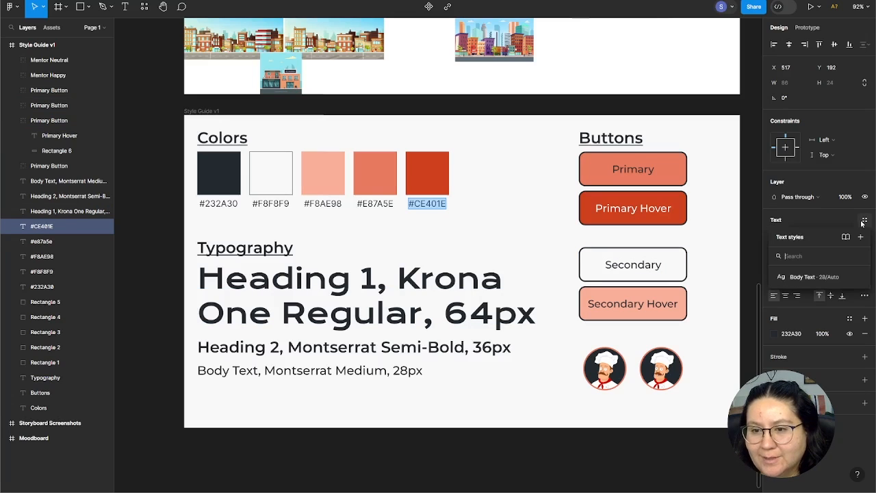
left_click(811, 277)
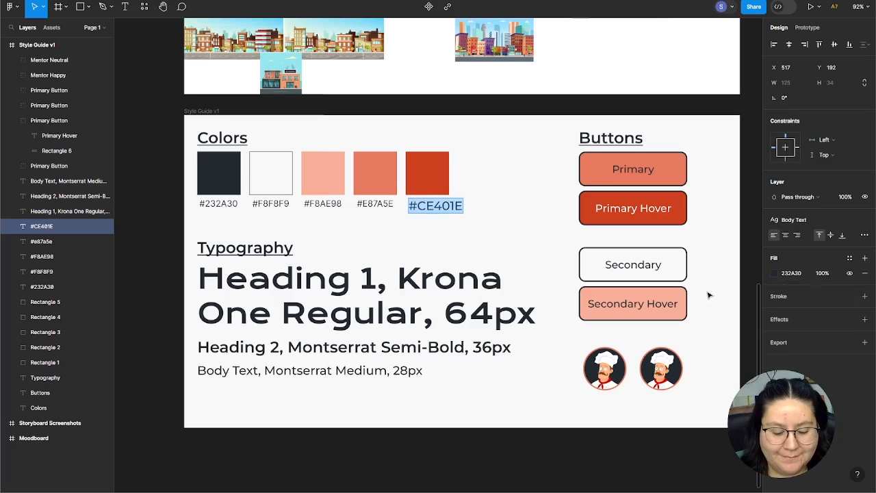
key("ctrl+z")
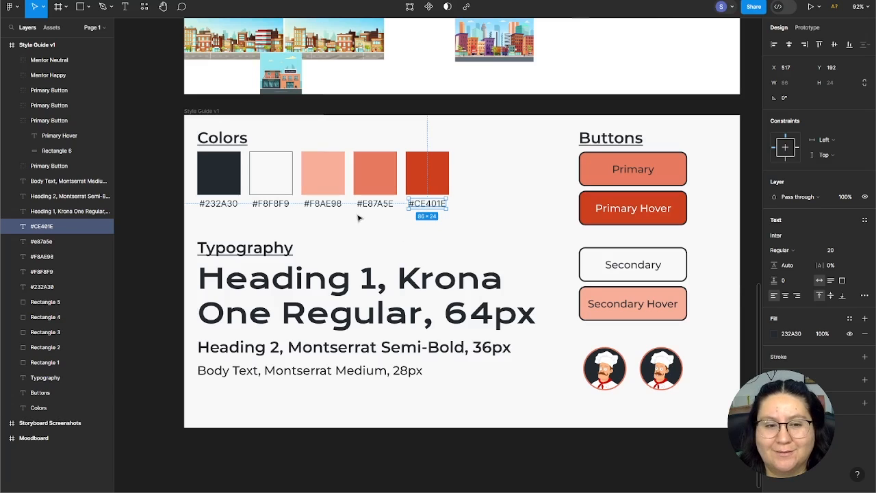
- Change the font of all five hex code labels under the color swatches to Montserrat
left_click_drag(214, 210, 468, 207)
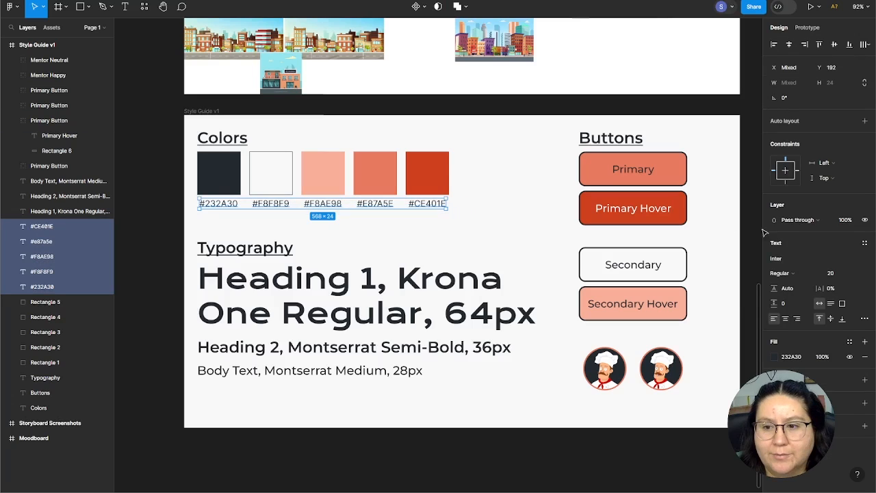
left_click(787, 259)
type("montse")
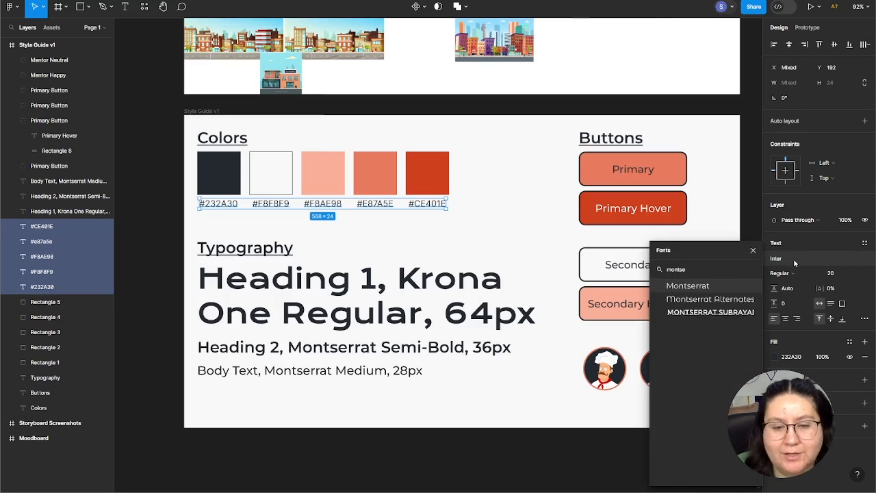
left_click(722, 282)
left_click(478, 228)
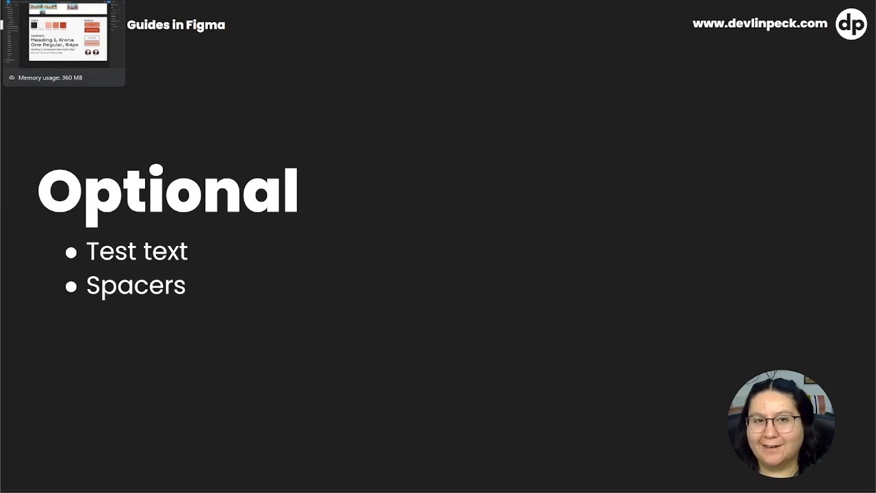
- Switch back to Figma and measure the spacing from the #CE401E swatch to the buttons, around the Primary Hover label, and below the Typography heading
left_click(51, 1)
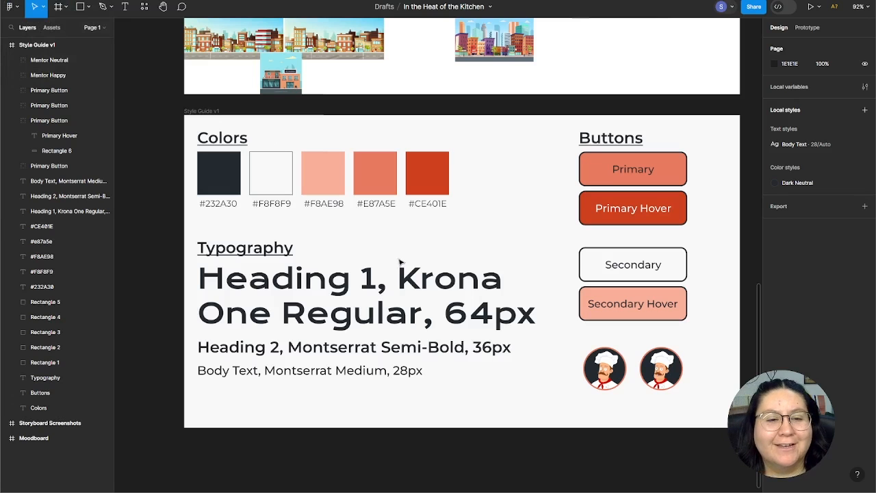
left_click(425, 166)
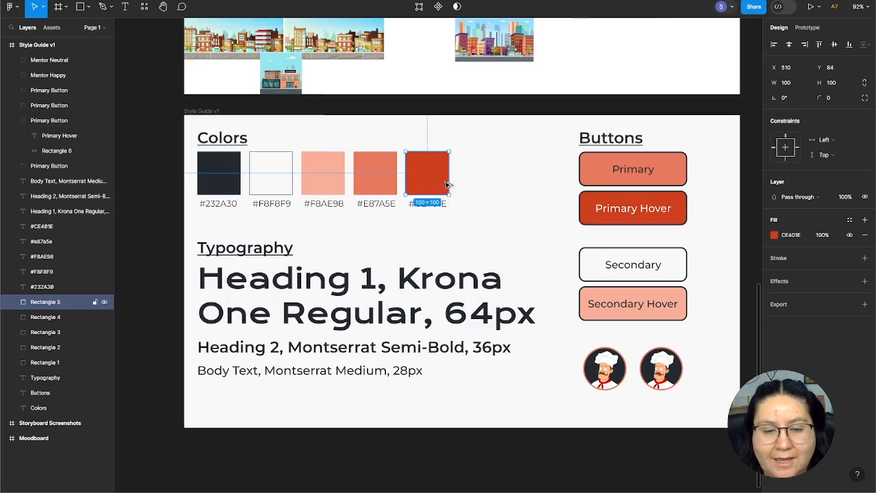
key("alt")
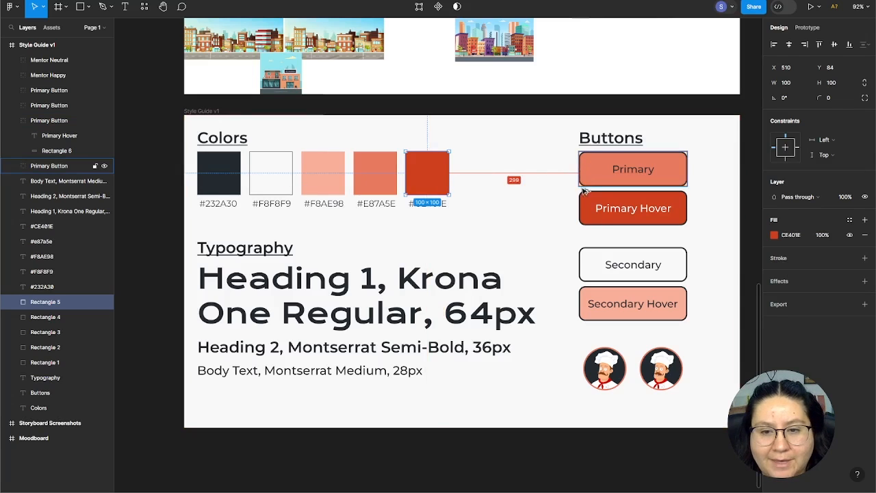
double_click(619, 214)
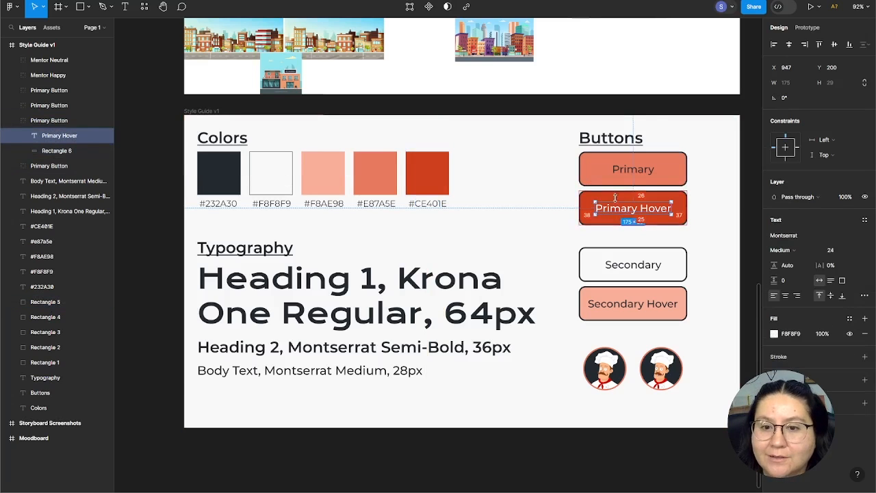
key("alt")
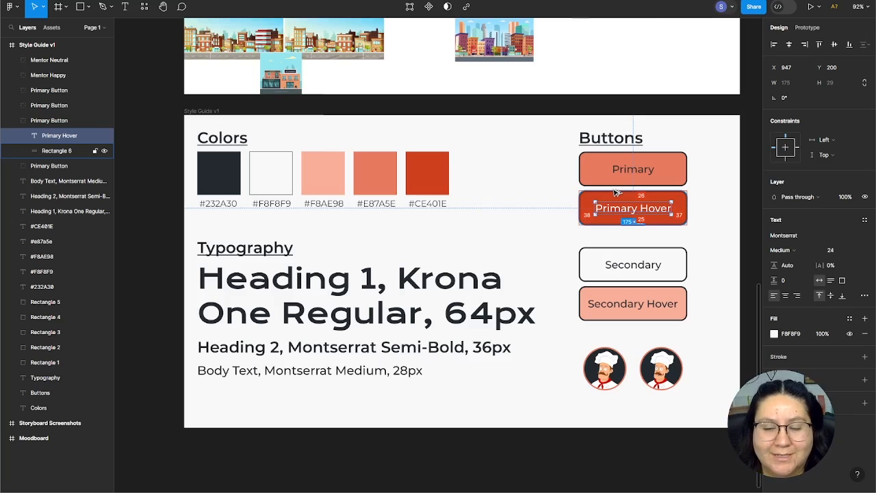
left_click(441, 325)
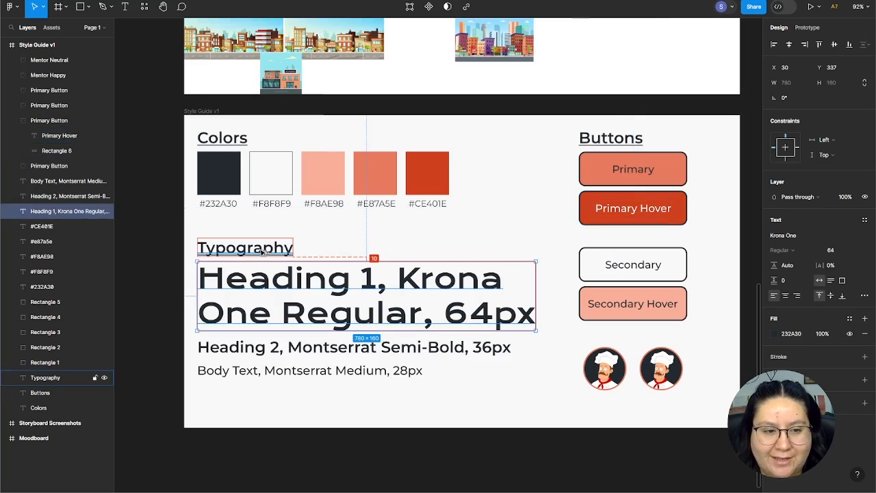
left_click(214, 181)
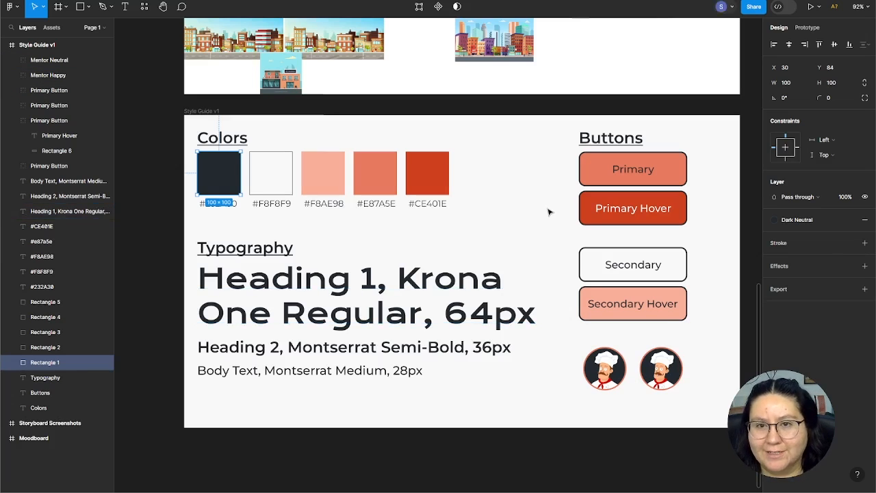
left_click_drag(523, 256, 523, 261)
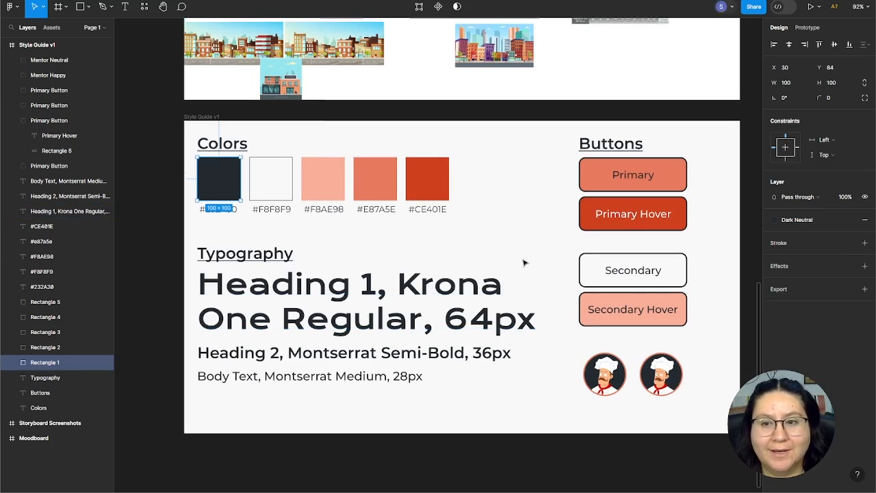
left_click_drag(608, 460, 584, 452)
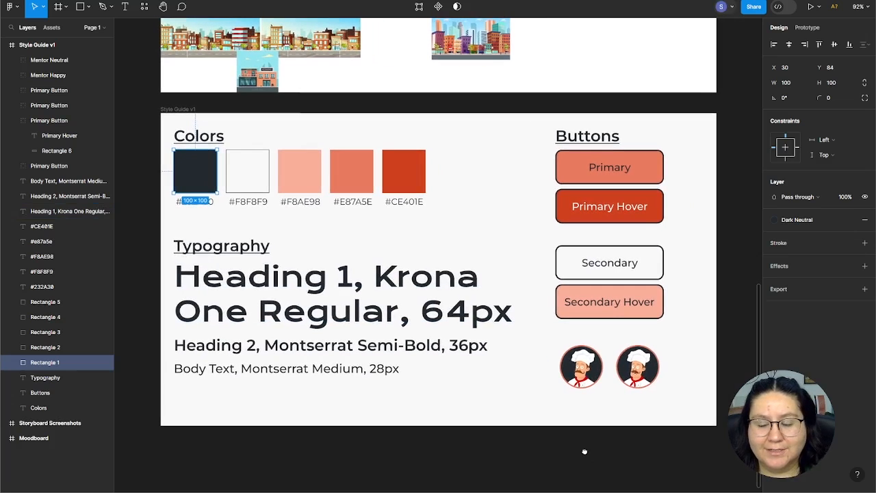